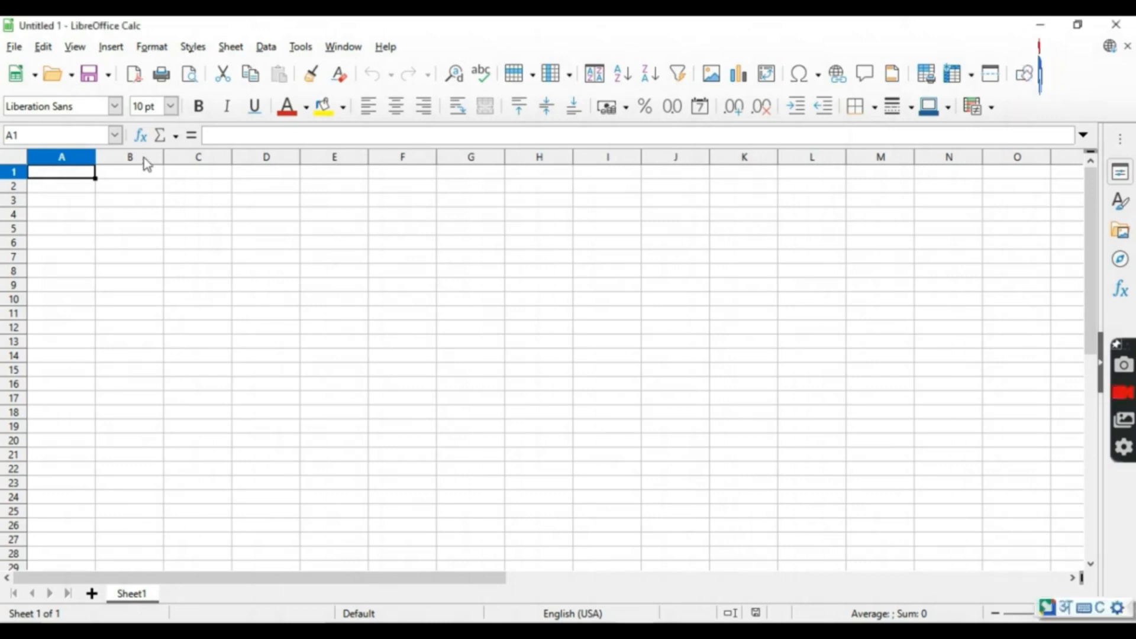
Select whole column E and its neighbouring column, followed by row 4 and the rows just above it, one at a time.
{"action": "left_click", "coordinate": [333, 158]}
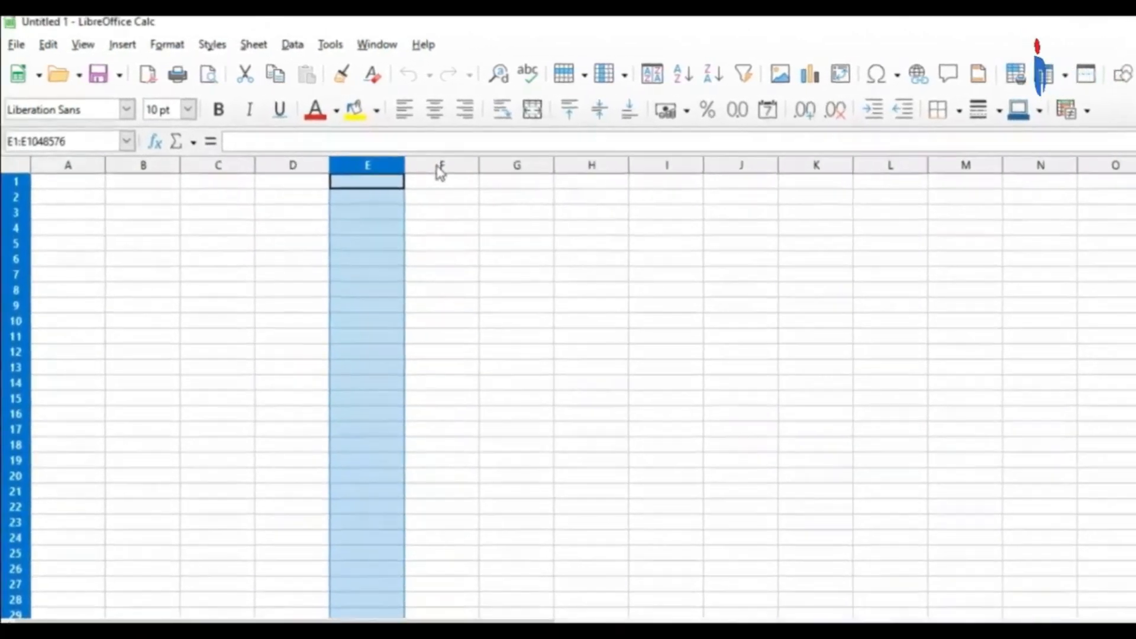
{"action": "left_click", "coordinate": [420, 161]}
{"action": "left_click", "coordinate": [17, 248]}
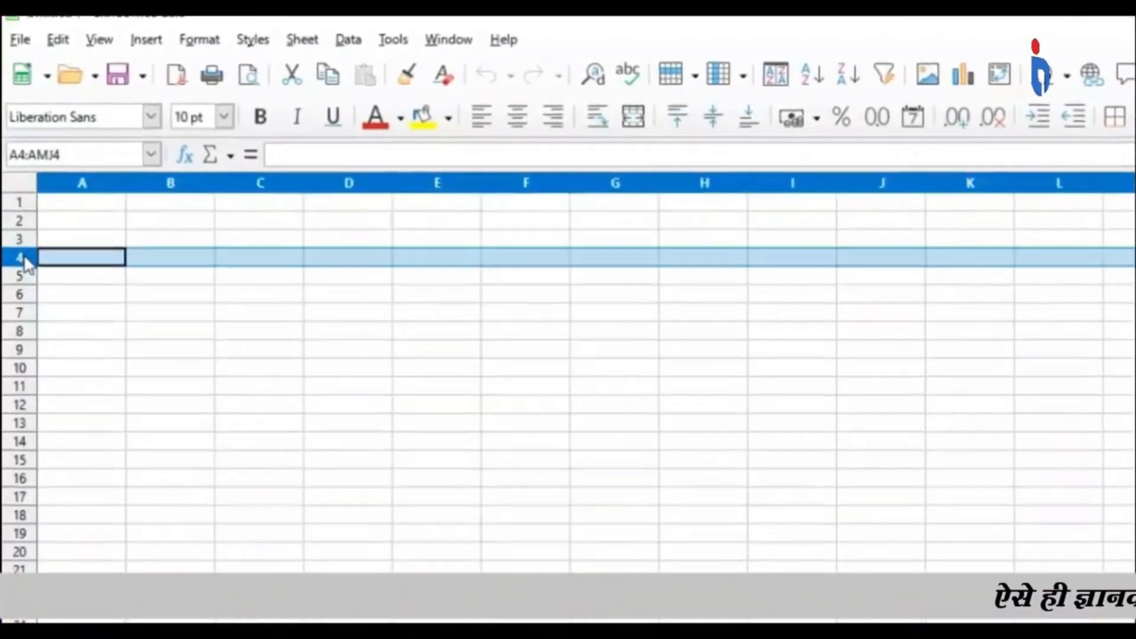
{"action": "left_click", "coordinate": [19, 231]}
{"action": "left_click", "coordinate": [20, 214]}
Enter a first name in cell A1.
{"action": "left_click", "coordinate": [34, 226]}
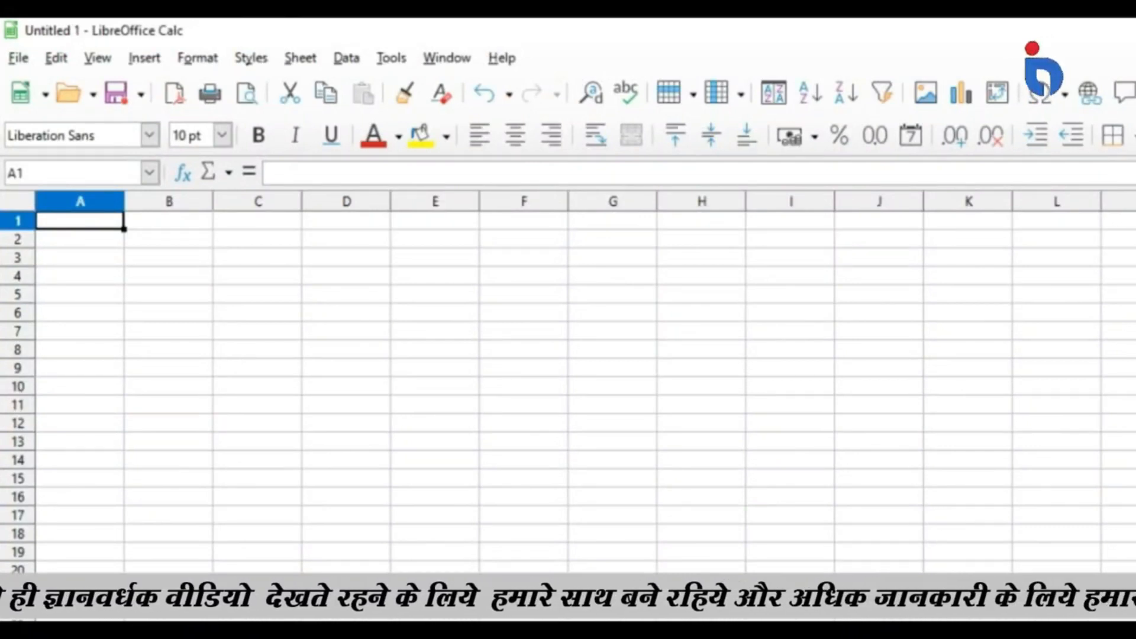
{"action": "type", "text": "Raja"}
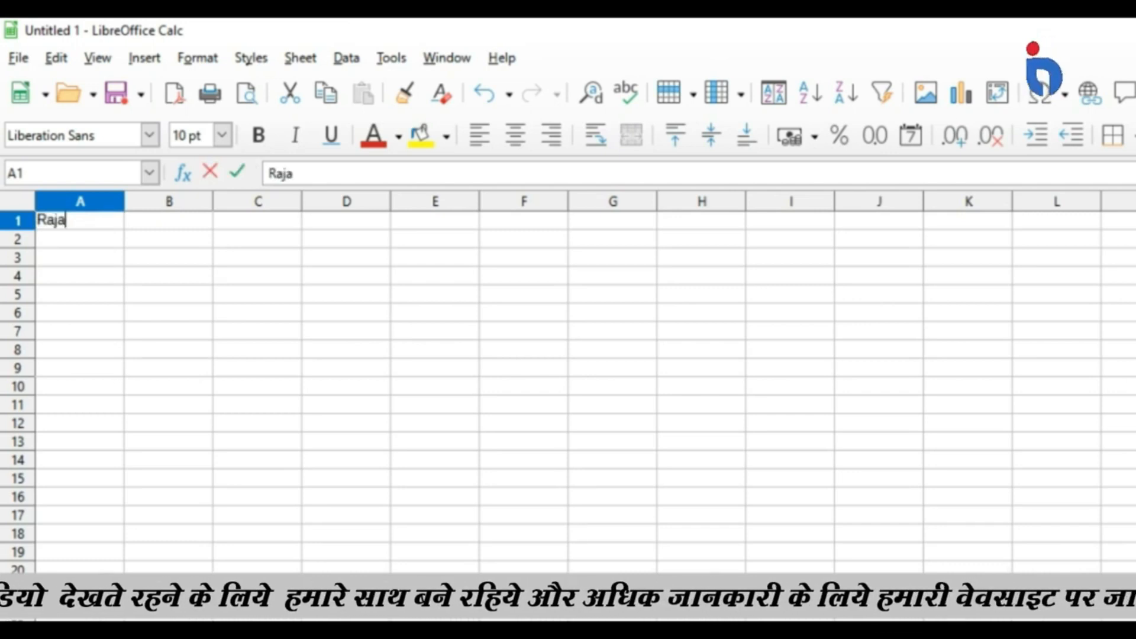
{"action": "key", "text": "Tab"}
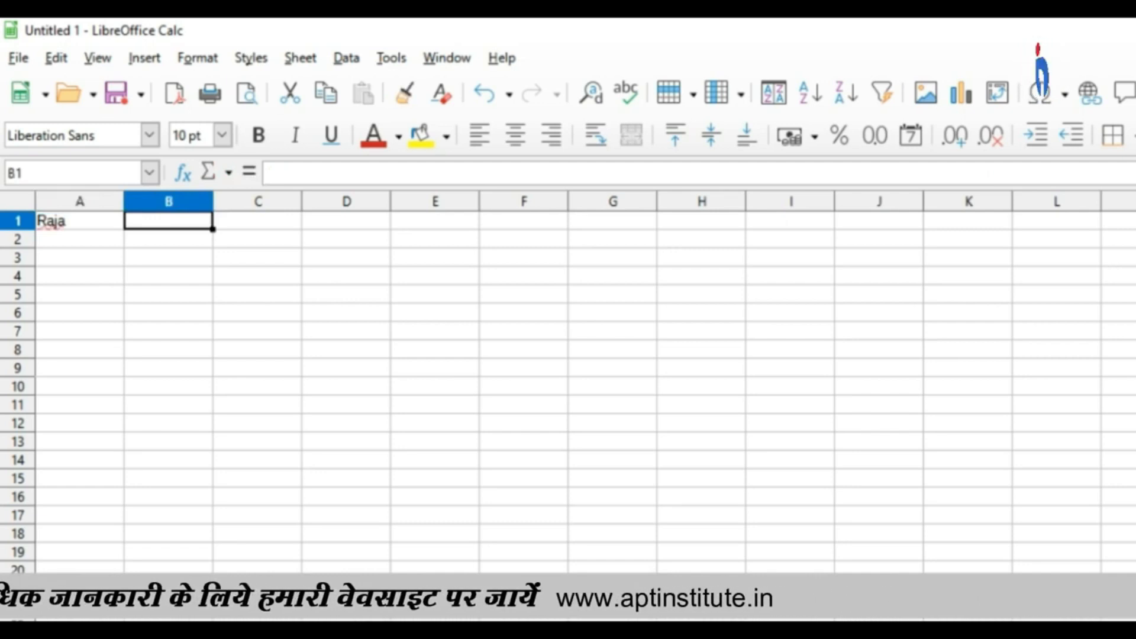
Move the active cell back and forth among A1, B1, A2 and B2, ending on the empty cell B1.
{"action": "key", "text": "shift+Tab"}
{"action": "key", "text": "Tab"}
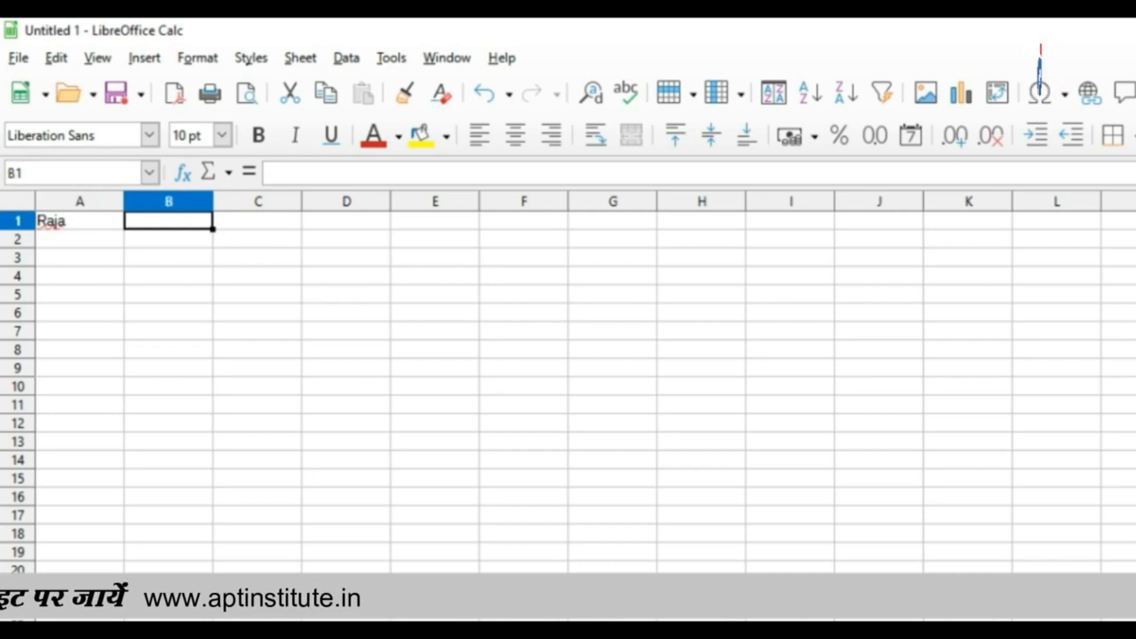
{"action": "key", "text": "Down"}
{"action": "key", "text": "Up"}
{"action": "key", "text": "Left"}
{"action": "key", "text": "Right"}
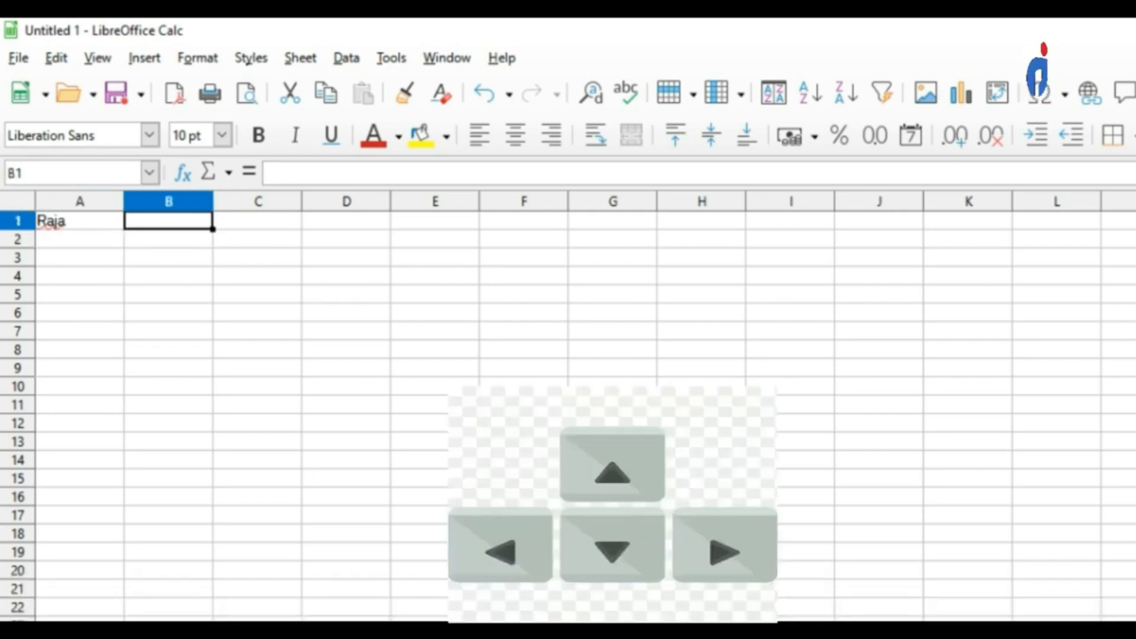
{"action": "key", "text": "Left"}
{"action": "key", "text": "Down"}
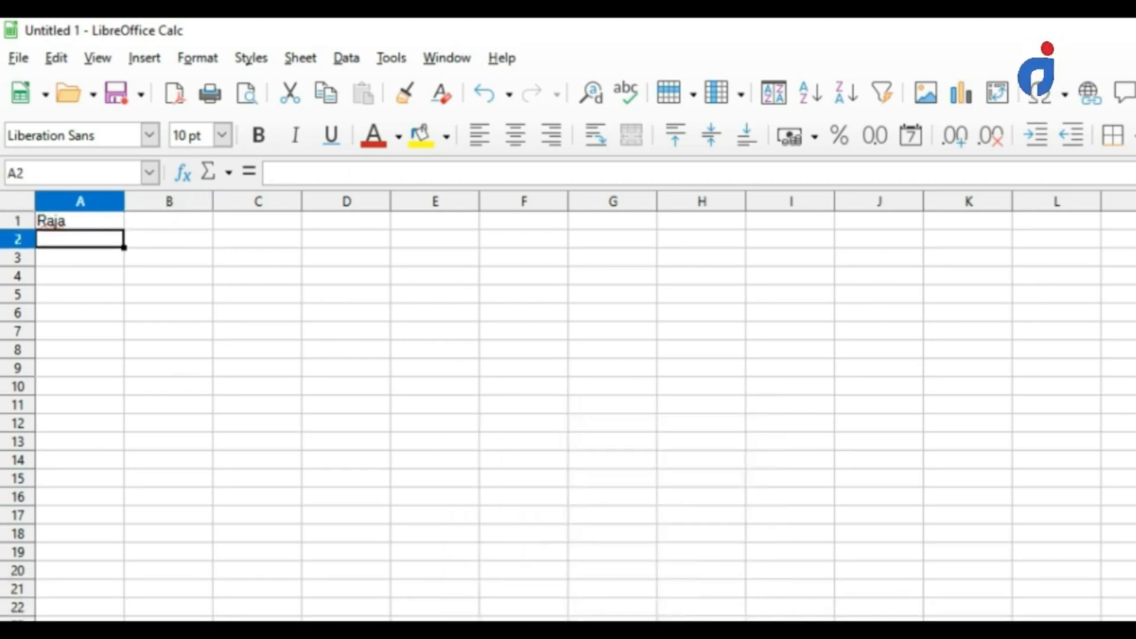
{"action": "key", "text": "Up"}
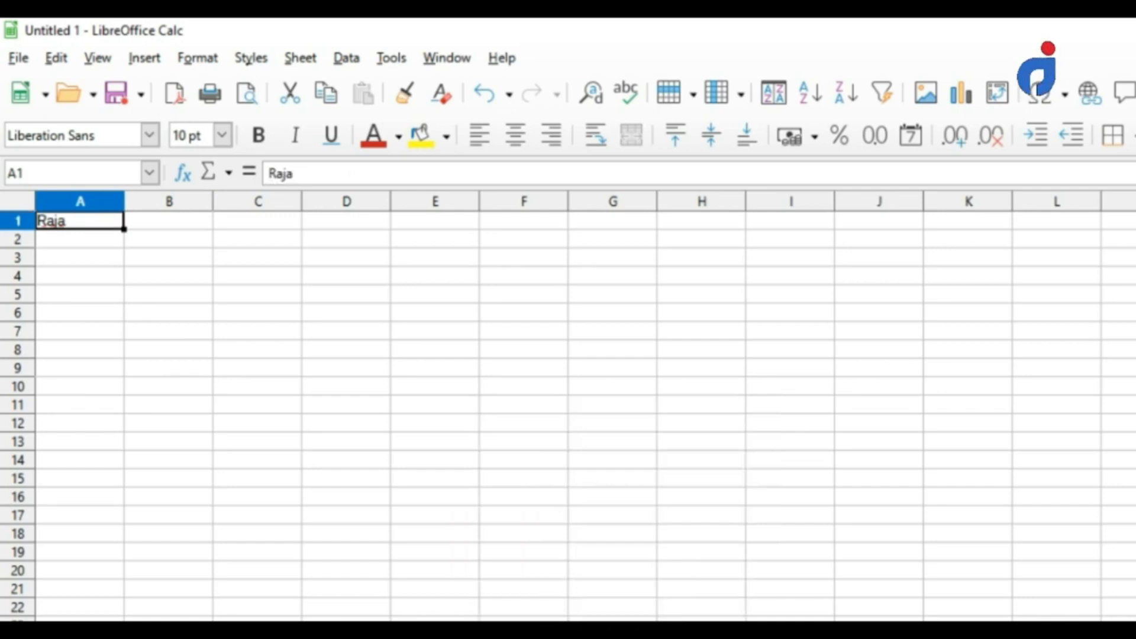
{"action": "key", "text": "Down"}
{"action": "key", "text": "Right"}
{"action": "key", "text": "Up"}
{"action": "key", "text": "Down"}
{"action": "key", "text": "Left"}
{"action": "key", "text": "Up"}
{"action": "key", "text": "Down"}
{"action": "key", "text": "Right"}
{"action": "key", "text": "Up"}
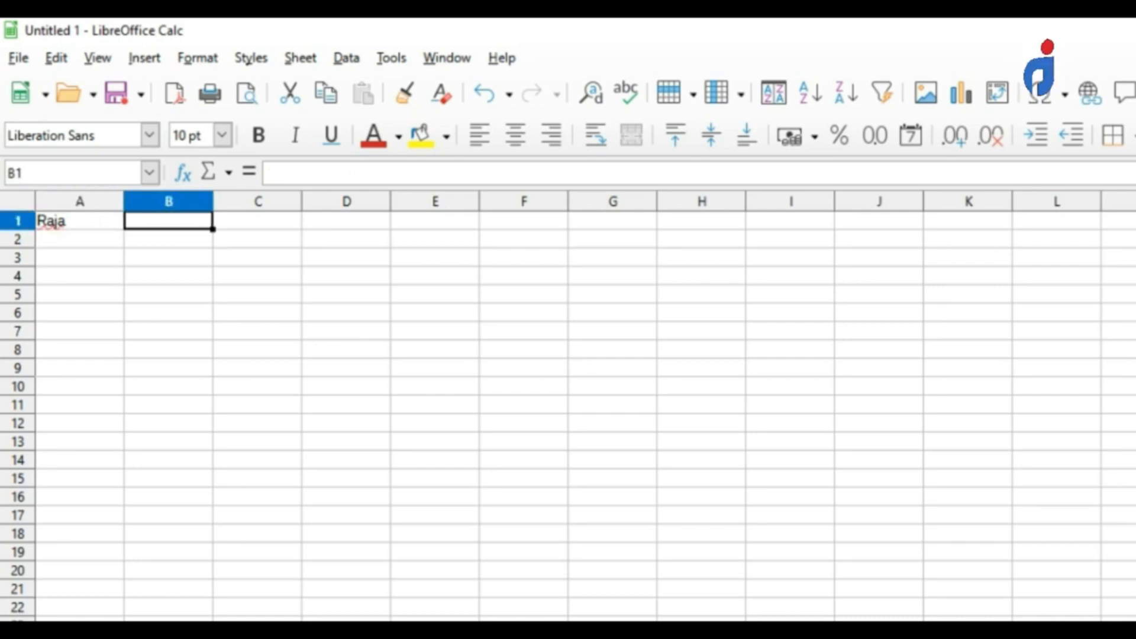
Enter 43536 in cell B1 and the first name followed by &2345 in cell C1.
{"action": "type", "text": "43536"}
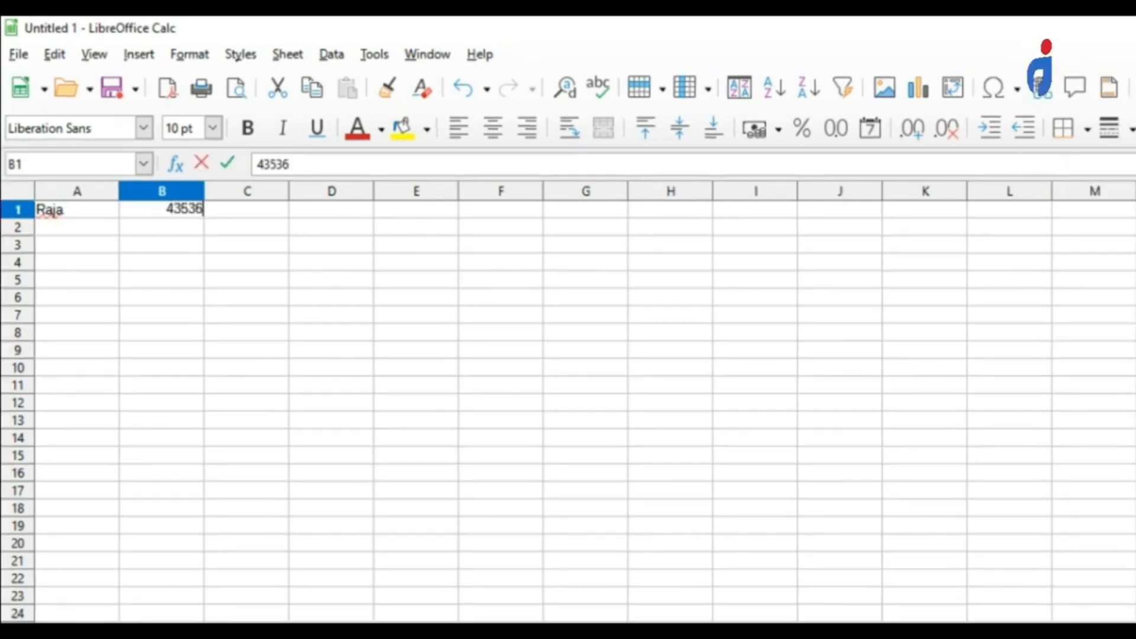
{"action": "key", "text": "Tab"}
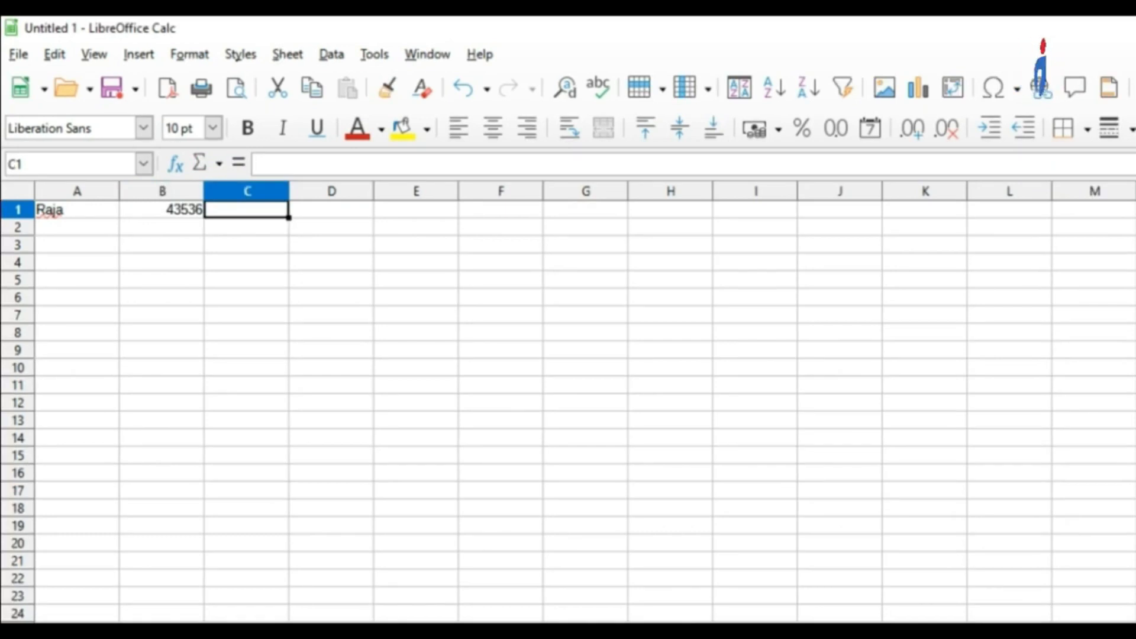
{"action": "type", "text": "raja&2345"}
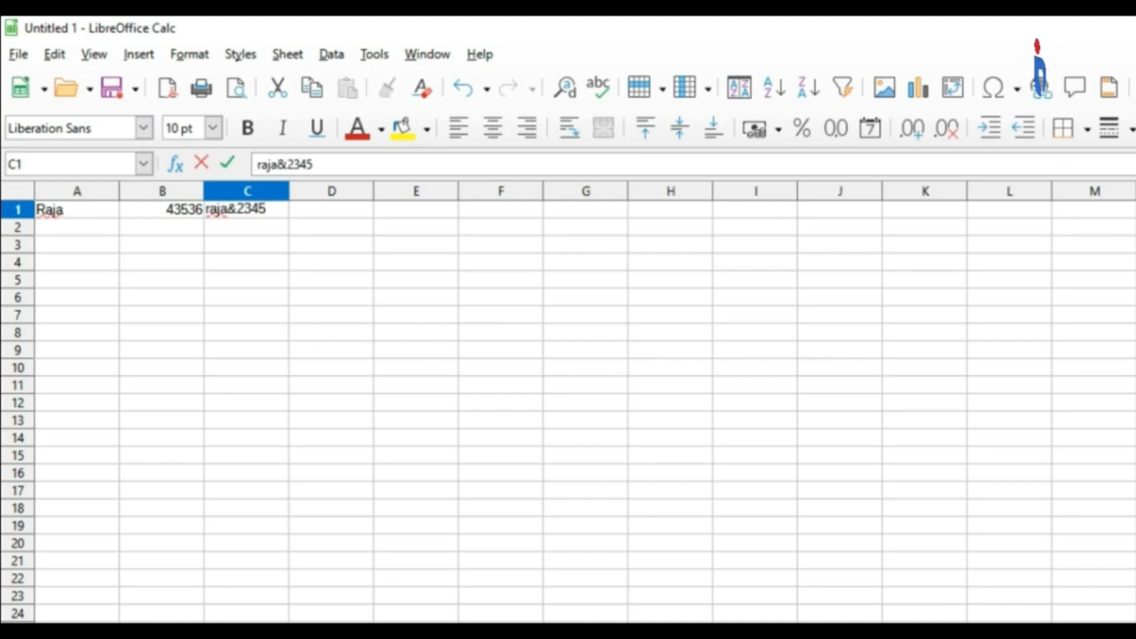
{"action": "key", "text": "Return"}
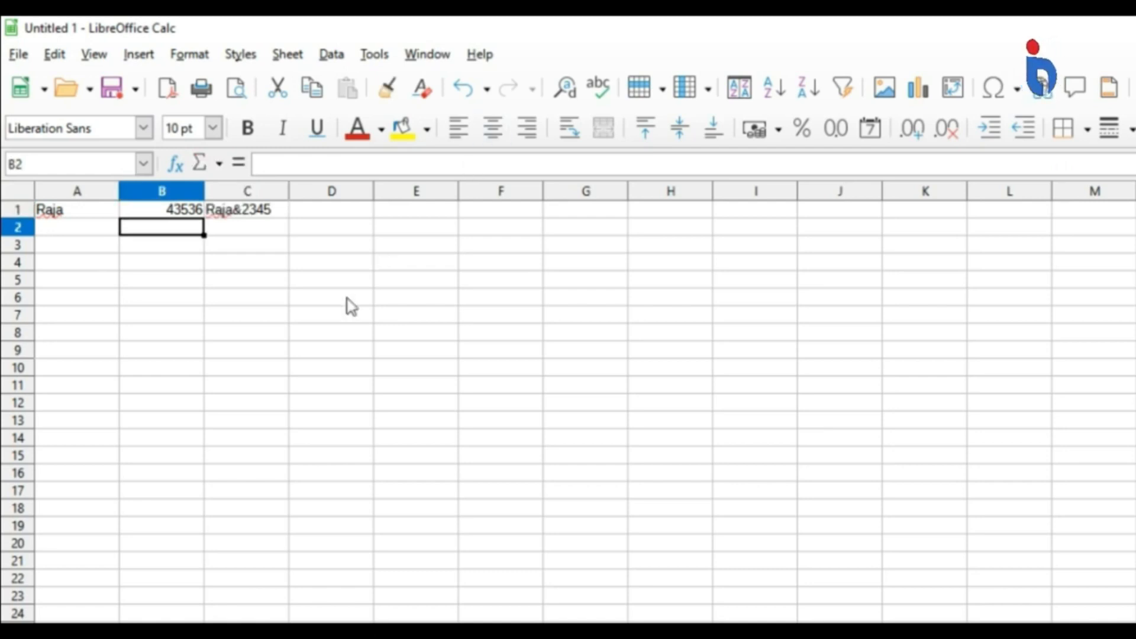
Examine and compare the text, number and mixed contents of cells A1, B1 and C1 at a larger zoom.
{"action": "key", "text": "ctrl+Home"}
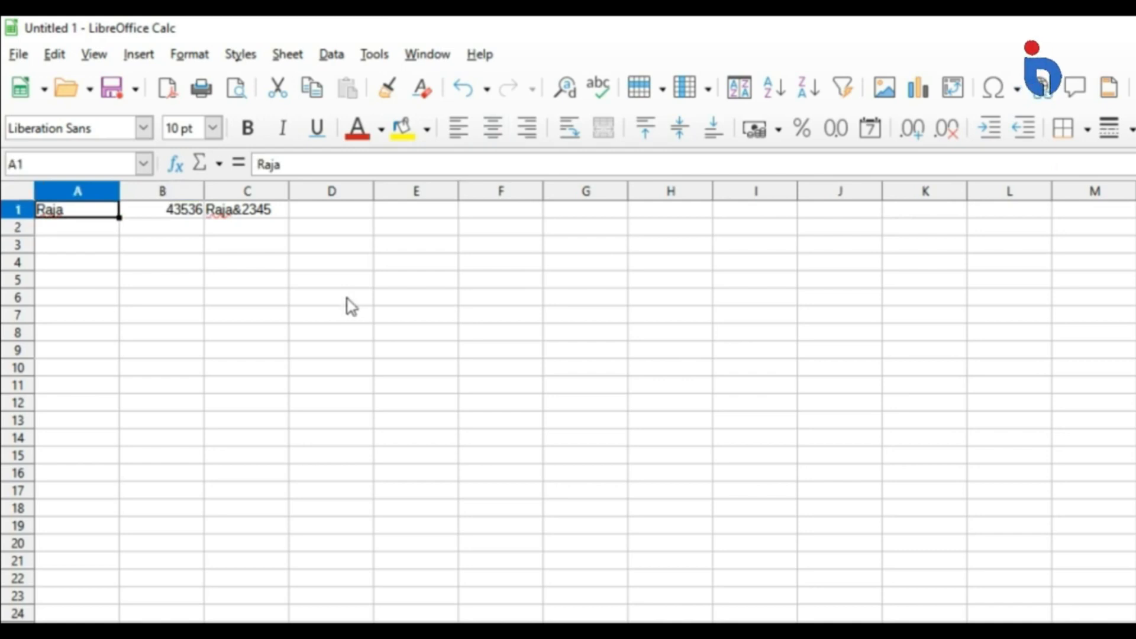
{"action": "key", "text": "Right"}
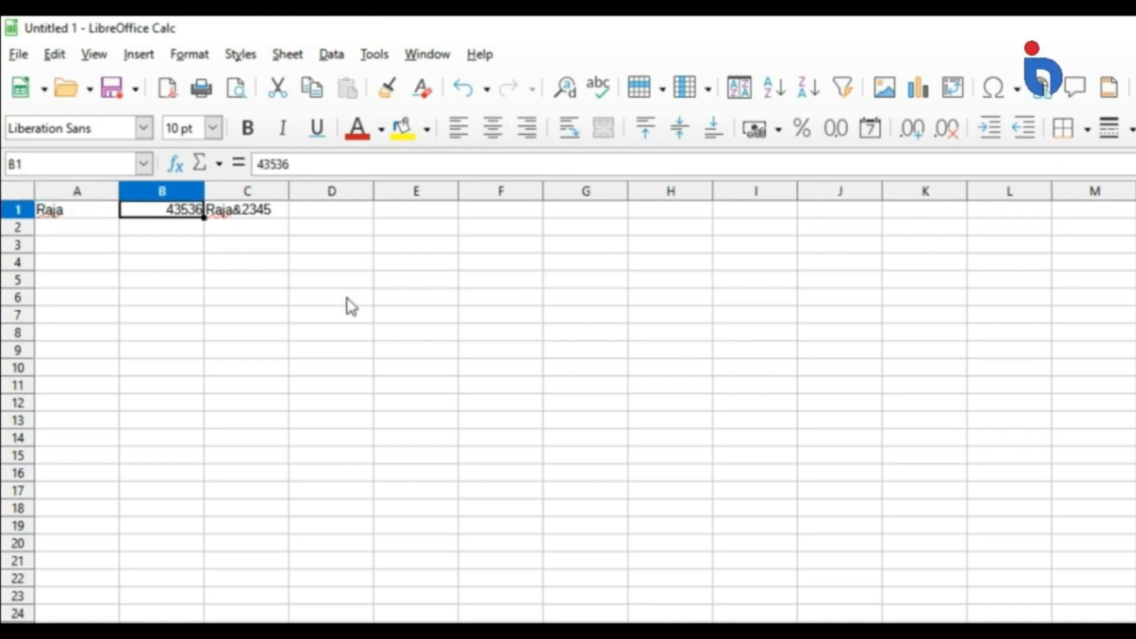
{"action": "key", "text": "Right"}
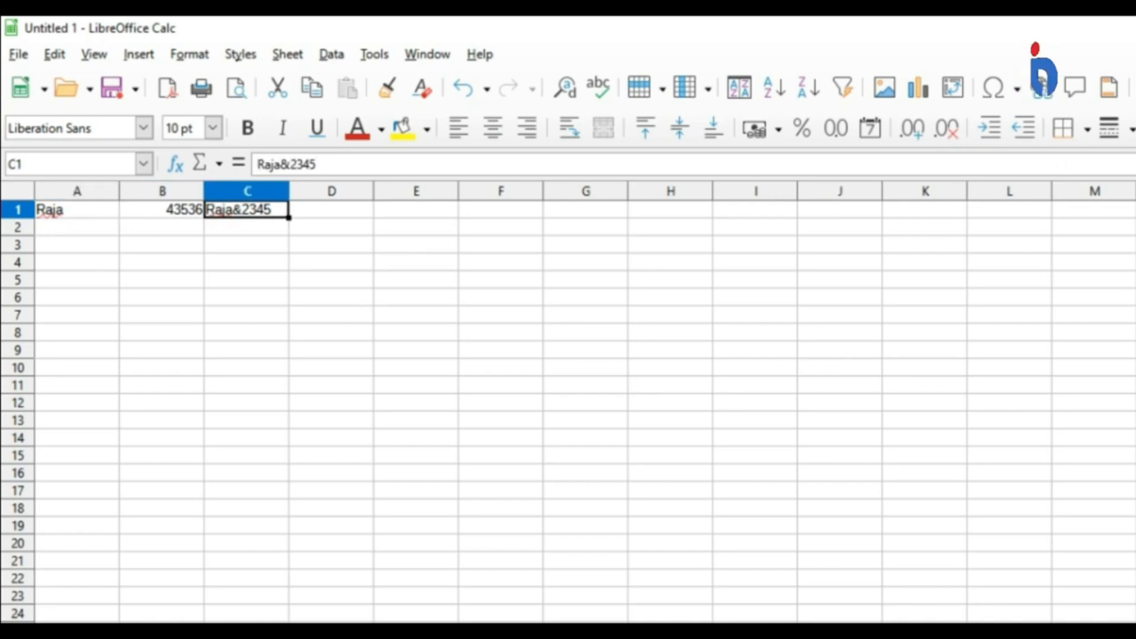
{"action": "scroll", "coordinate": [569, 411], "scroll_direction": "up", "scroll_amount": 5}
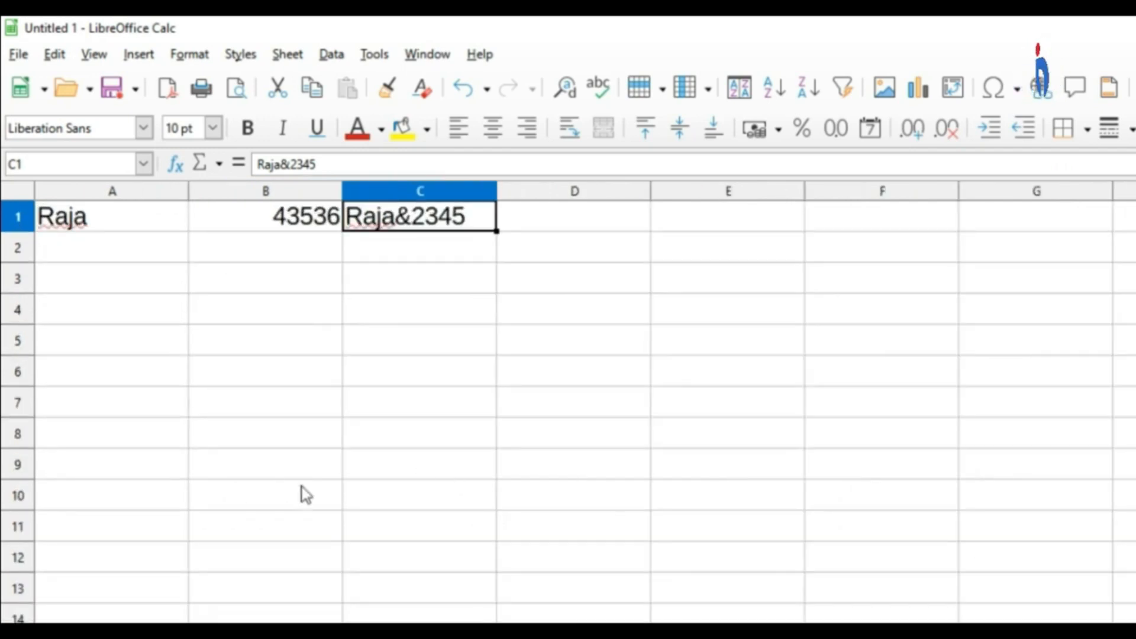
{"action": "left_click", "coordinate": [129, 227]}
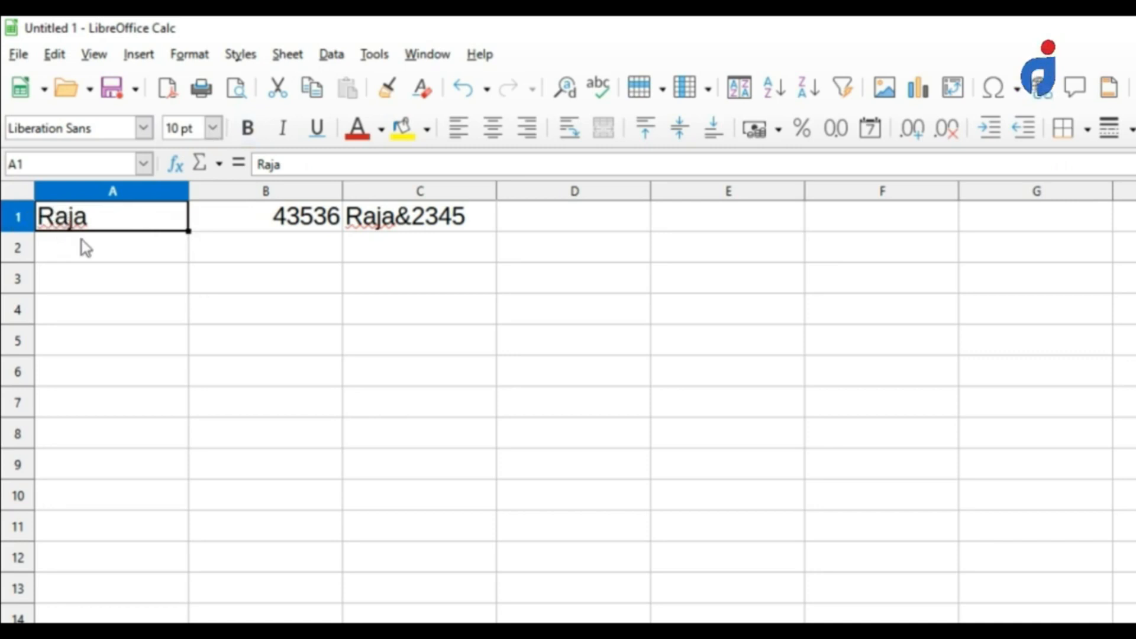
{"action": "left_click", "coordinate": [246, 229]}
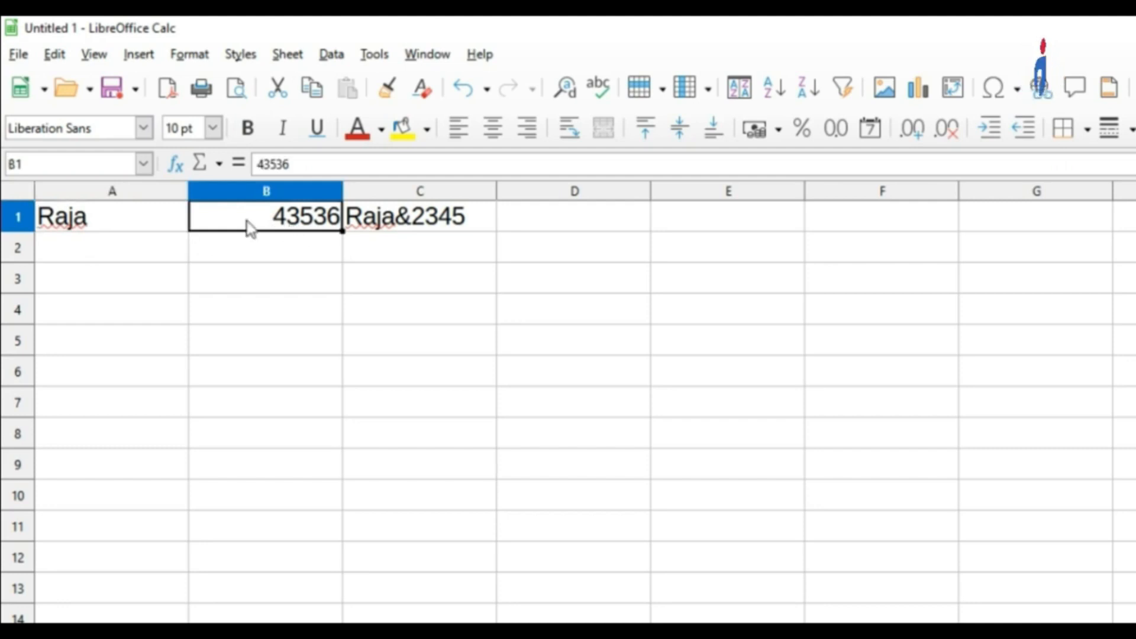
{"action": "left_click", "coordinate": [104, 228]}
{"action": "left_click", "coordinate": [234, 233]}
{"action": "left_click", "coordinate": [135, 221]}
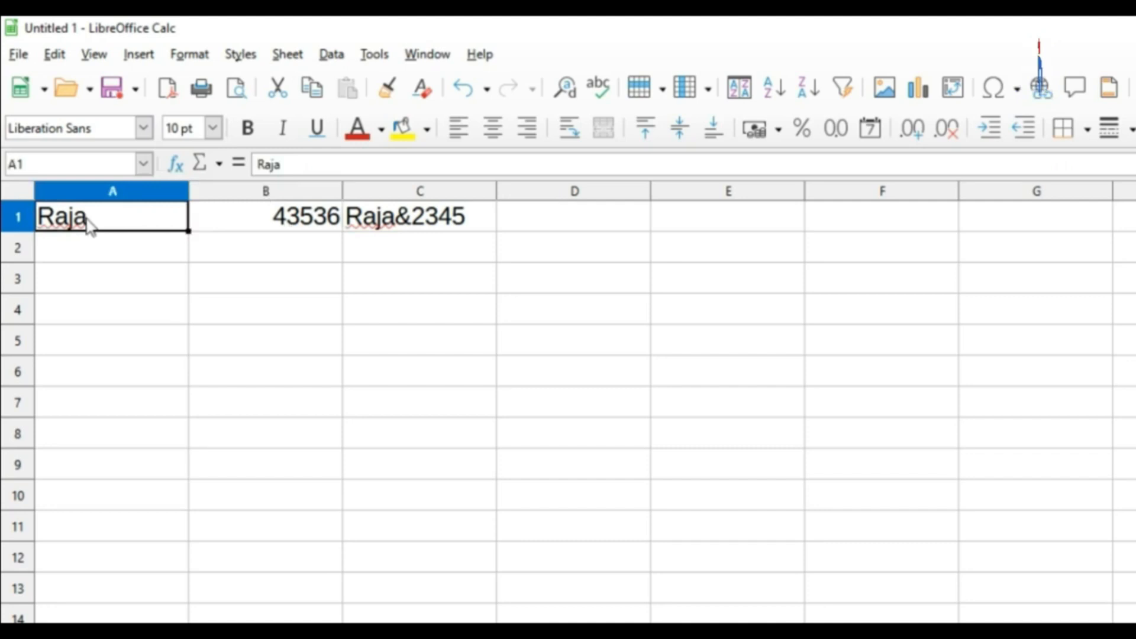
{"action": "left_click", "coordinate": [245, 226]}
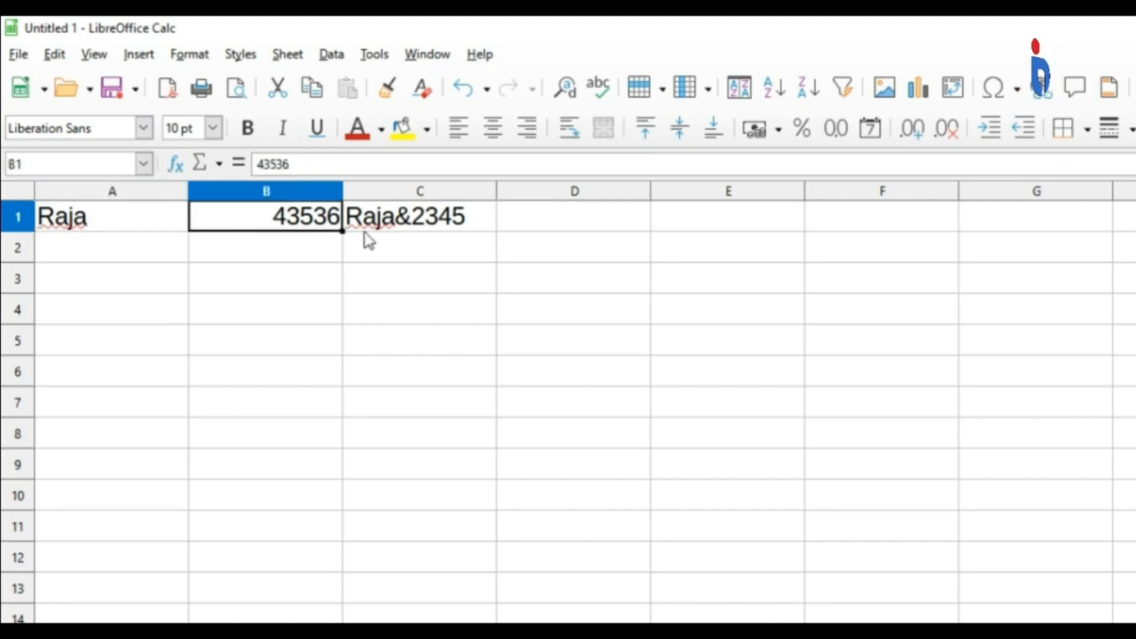
{"action": "left_click", "coordinate": [450, 221]}
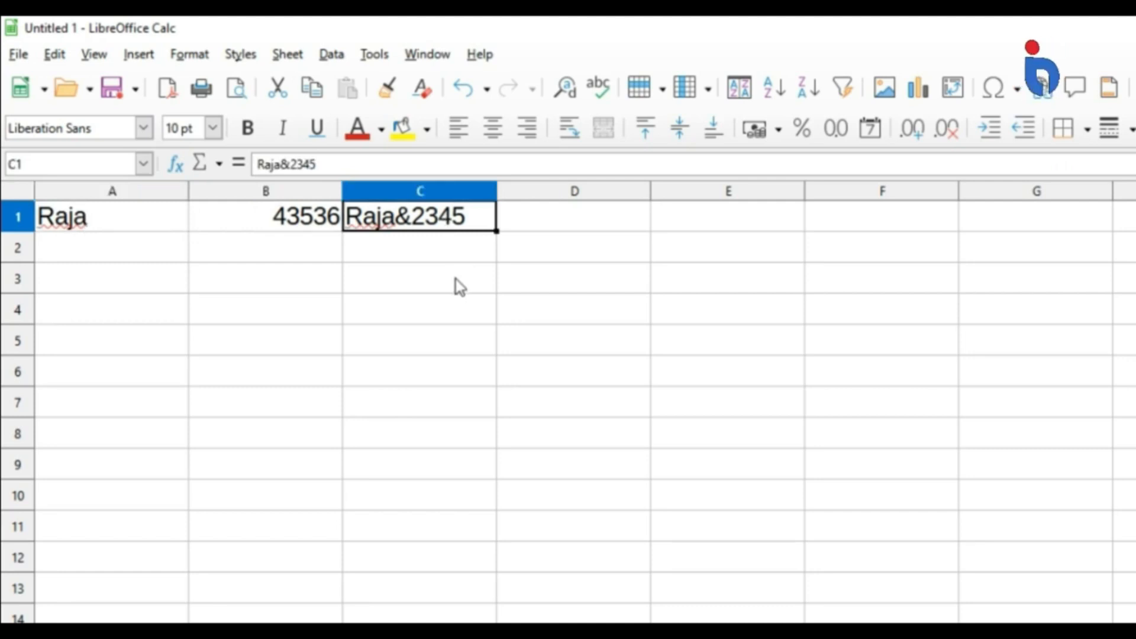
Examine the number, symbol and text parts of cell C1 in edit mode, leaving its content as it is.
{"action": "key", "text": "F2"}
{"action": "key", "text": "ctrl+shift+Left"}
{"action": "key", "text": "Left"}
{"action": "key", "text": "shift+Left"}
{"action": "key", "text": "Left"}
{"action": "key", "text": "ctrl+shift+Left"}
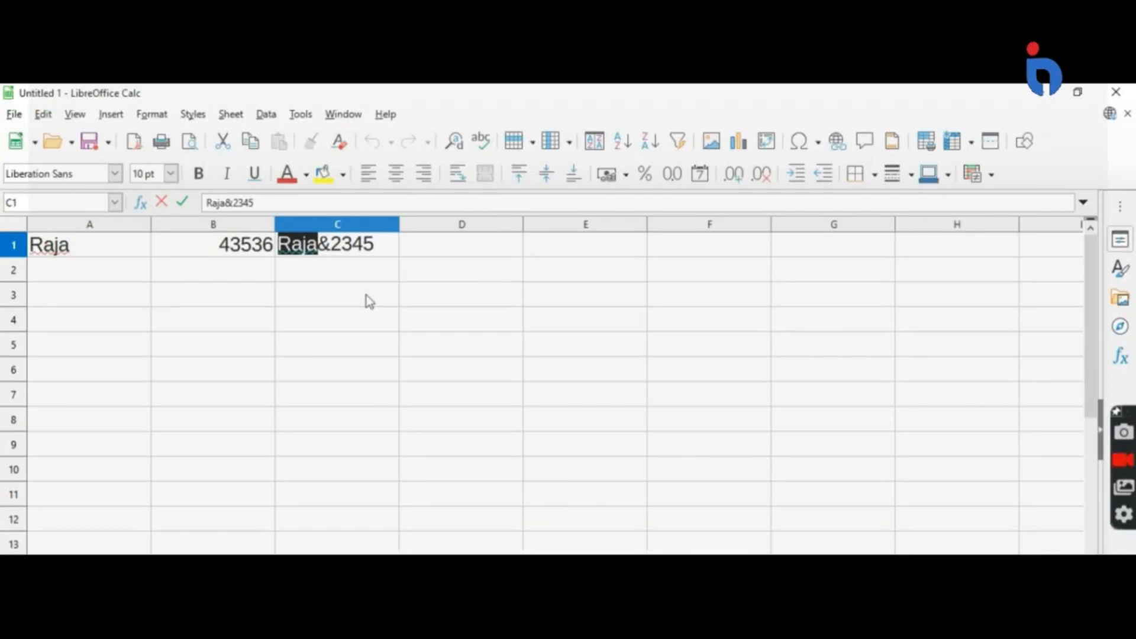
{"action": "key", "text": "Left"}
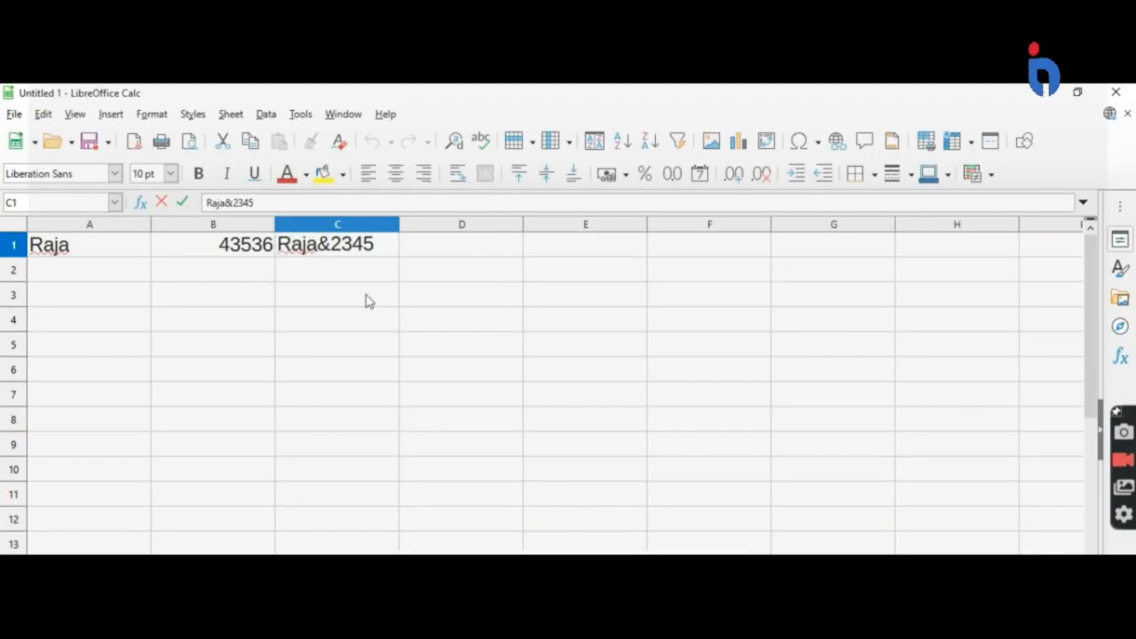
{"action": "key", "text": "Escape"}
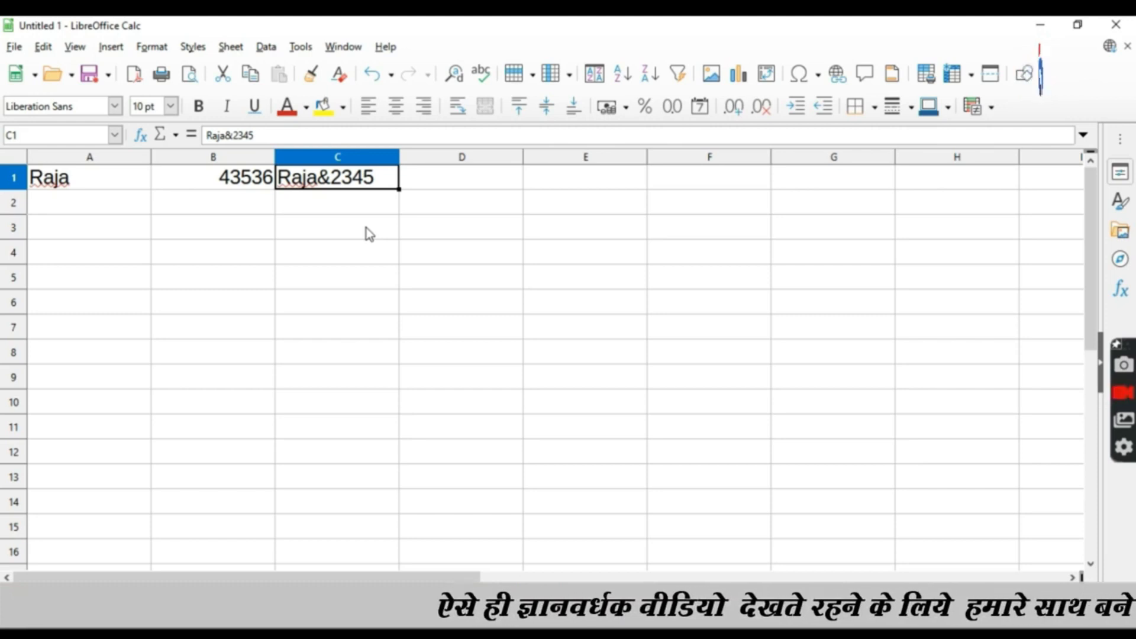
Move the active cell from C1 around the first two rows of columns A and B, ending on cell A1.
{"action": "key", "text": "Down"}
{"action": "key", "text": "Left"}
{"action": "key", "text": "Left"}
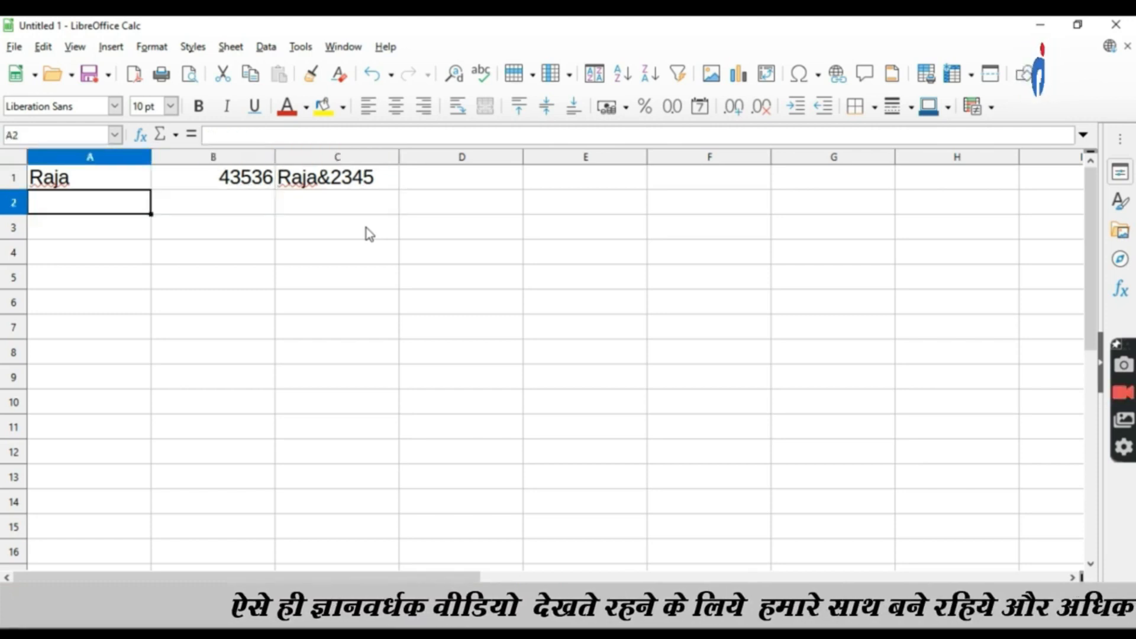
{"action": "key", "text": "Up"}
{"action": "key", "text": "Right"}
{"action": "key", "text": "Left"}
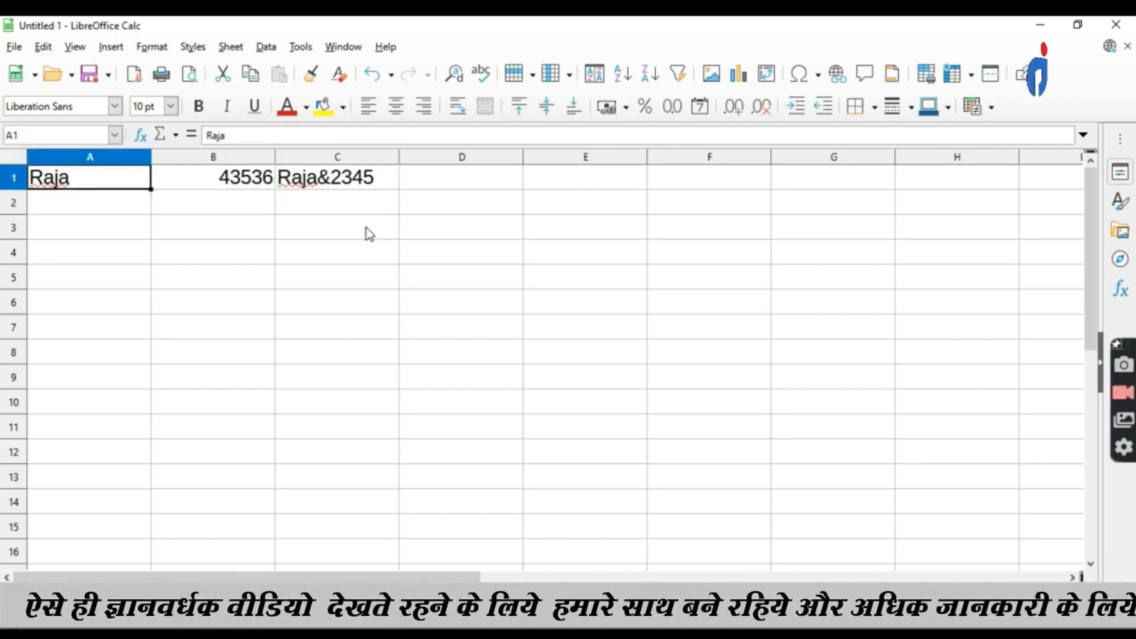
{"action": "key", "text": "Right"}
{"action": "key", "text": "Left"}
{"action": "key", "text": "Down"}
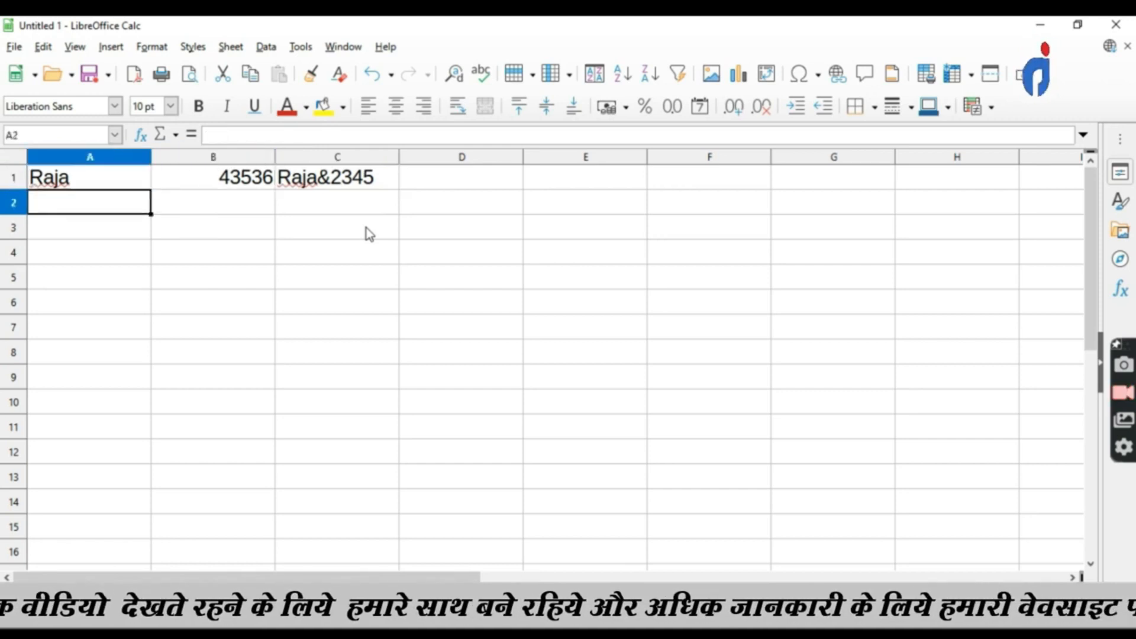
{"action": "key", "text": "Right"}
{"action": "key", "text": "Up"}
{"action": "key", "text": "Down"}
{"action": "key", "text": "Left"}
{"action": "key", "text": "Up"}
{"action": "key", "text": "Down"}
{"action": "key", "text": "Right"}
{"action": "key", "text": "Up"}
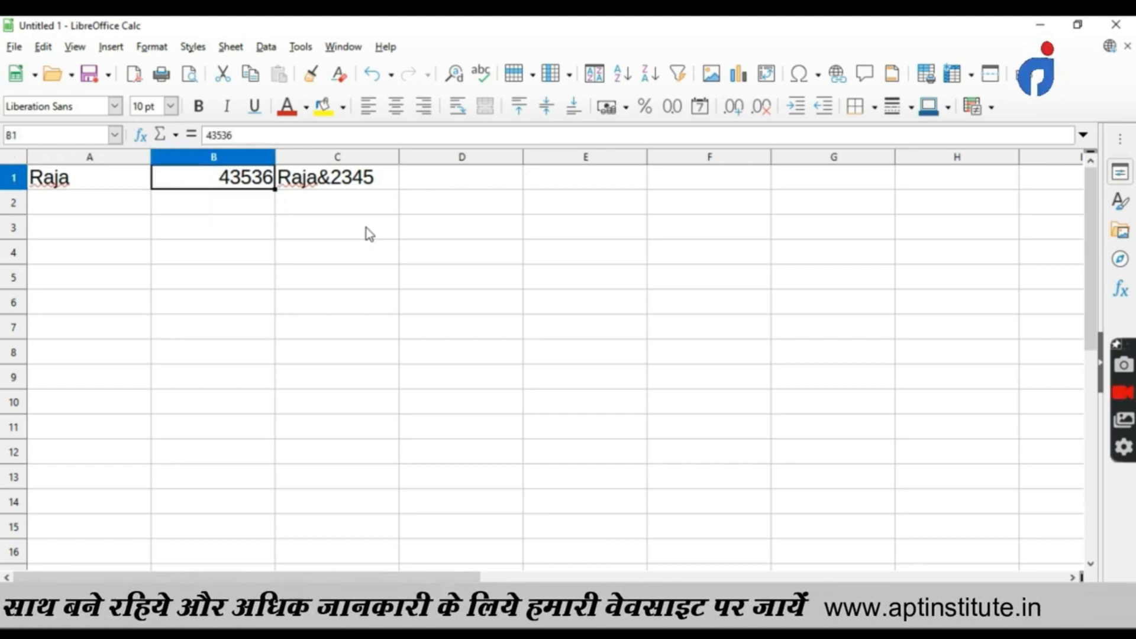
{"action": "key", "text": "Left"}
{"action": "key", "text": "Down"}
{"action": "key", "text": "Up"}
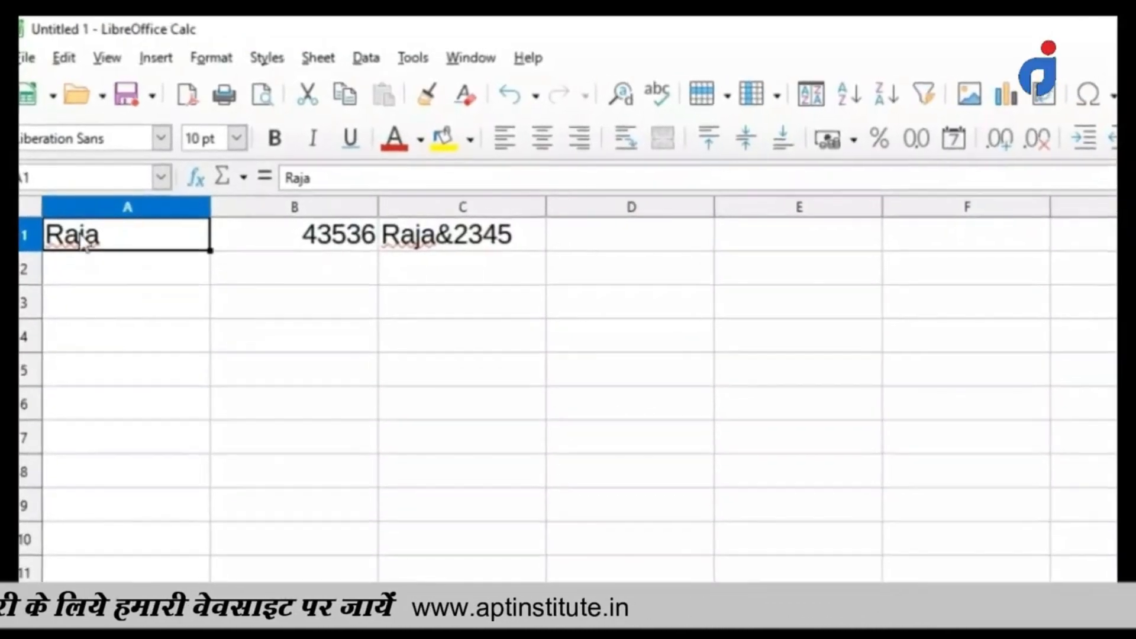
Open cell A1's content for editing in the input line, highlight its text, and select cell B1 without changing anything.
{"action": "left_click", "coordinate": [327, 185]}
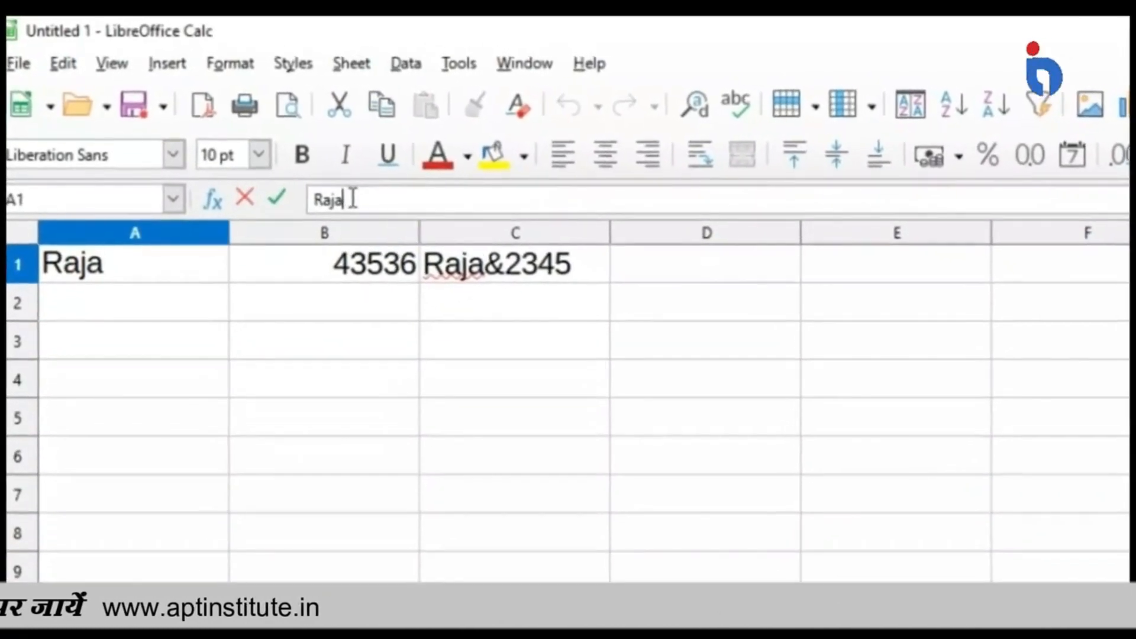
{"action": "double_click", "coordinate": [353, 200]}
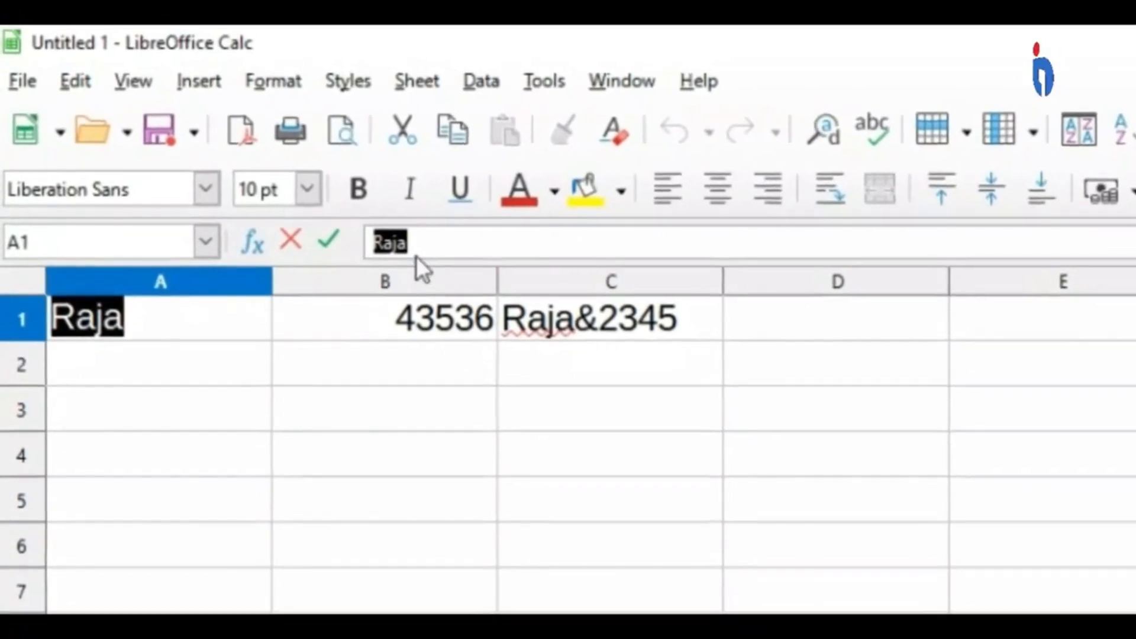
{"action": "left_click", "coordinate": [421, 242]}
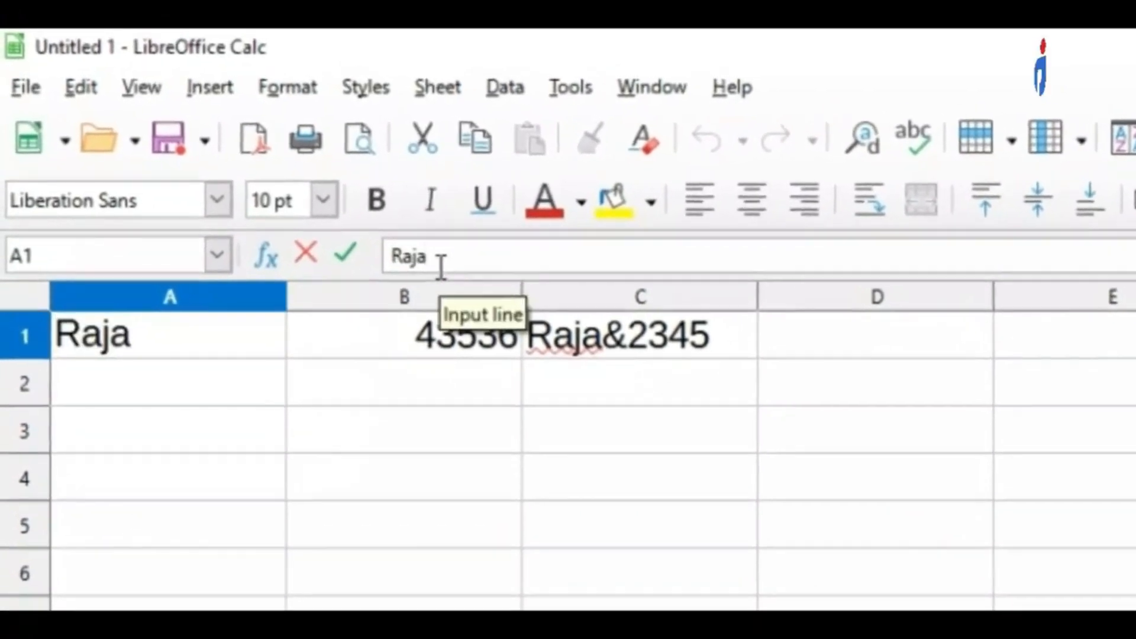
{"action": "left_click", "coordinate": [402, 317]}
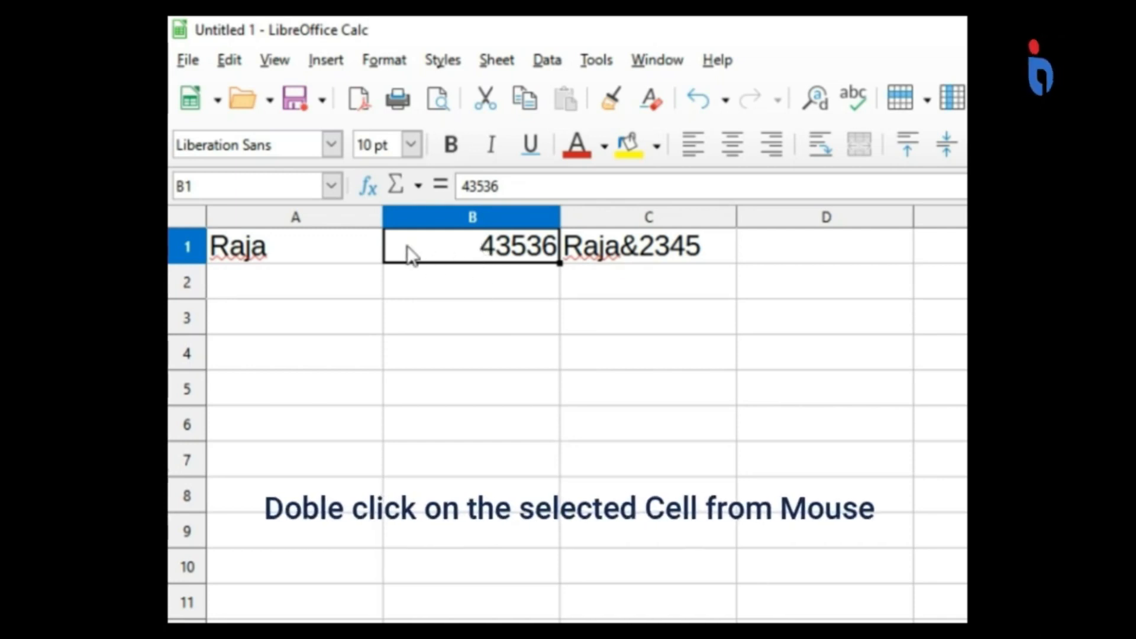
Edit cell B1 directly in the cell, inserting 123 before its existing number to make 12343536.
{"action": "double_click", "coordinate": [445, 249]}
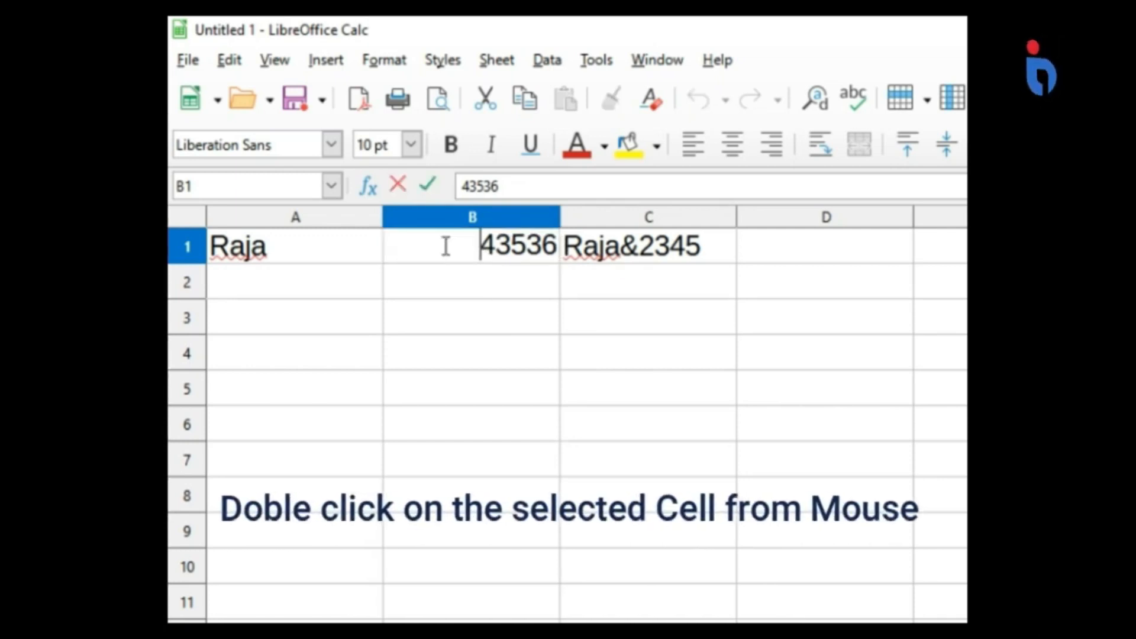
{"action": "type", "text": "123"}
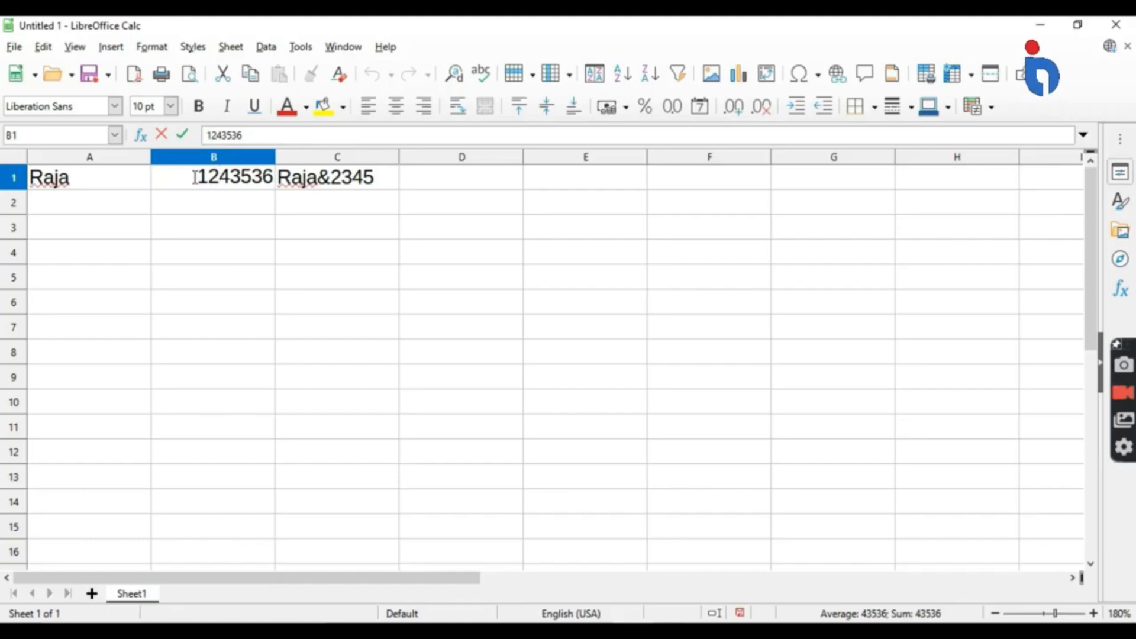
{"action": "key", "text": "Return"}
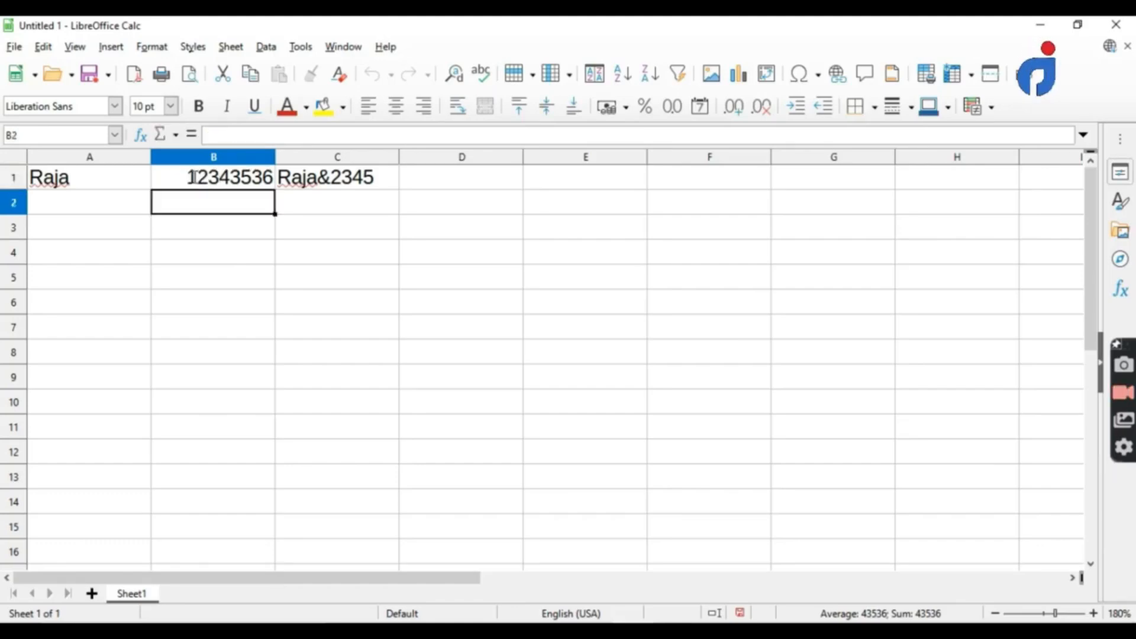
Clear the number in cell B1 through the input line and replace it with 733432.
{"action": "left_click", "coordinate": [201, 177]}
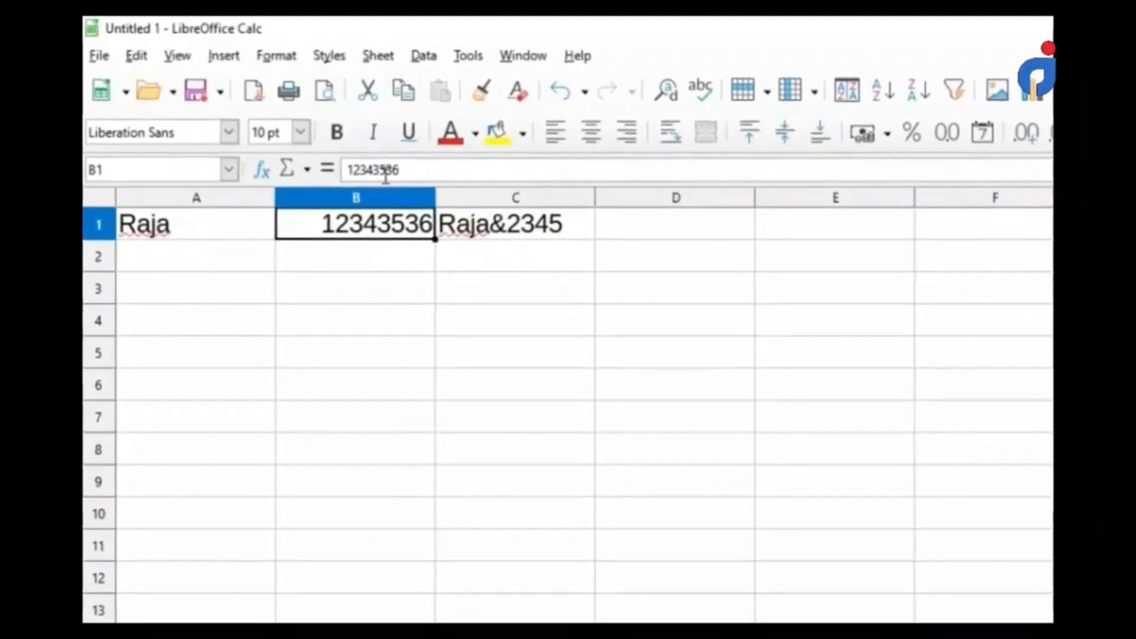
{"action": "left_click", "coordinate": [441, 174]}
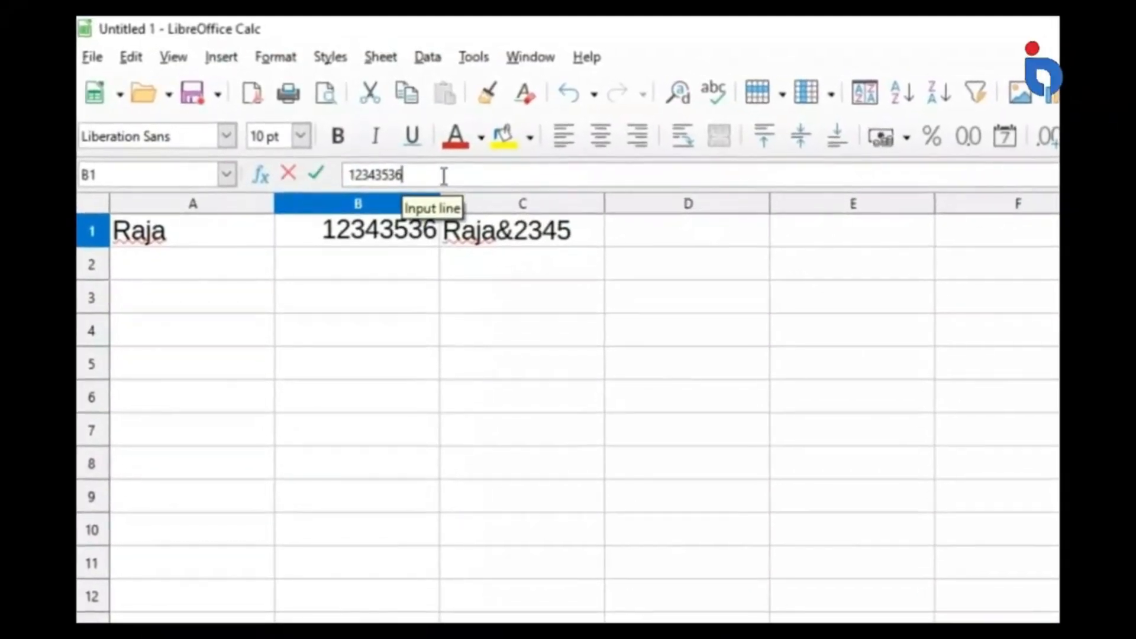
{"action": "key", "text": "BackSpace"}
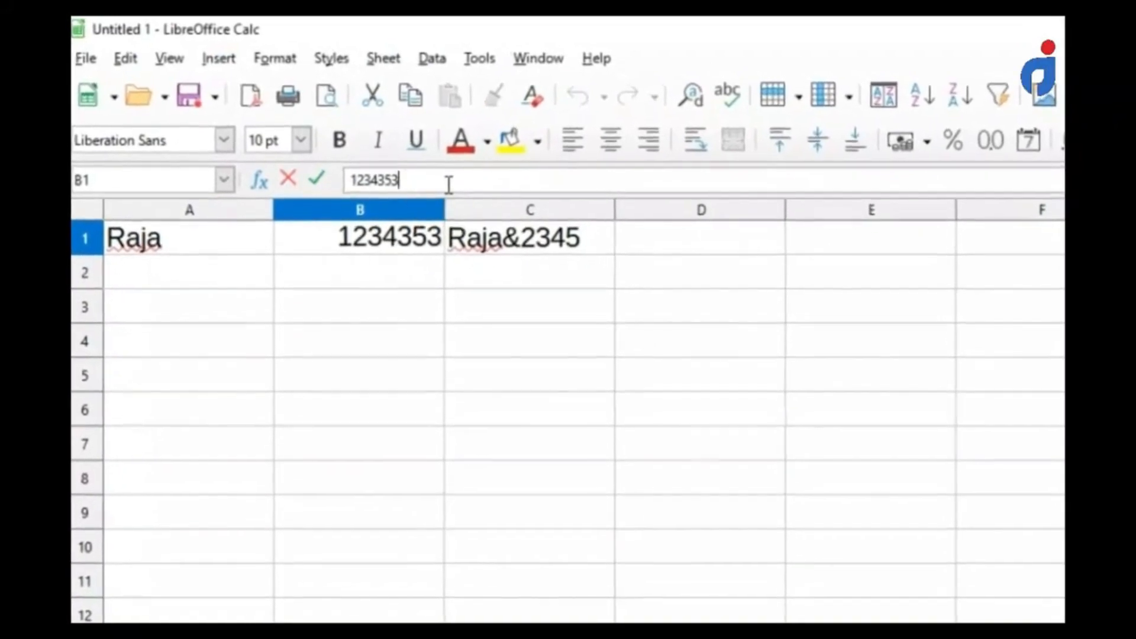
{"action": "key", "text": "BackSpace"}
{"action": "key", "text": "BackSpace"}
{"action": "key", "text": "BackSpace"}
{"action": "key", "text": "BackSpace"}
{"action": "key", "text": "BackSpace"}
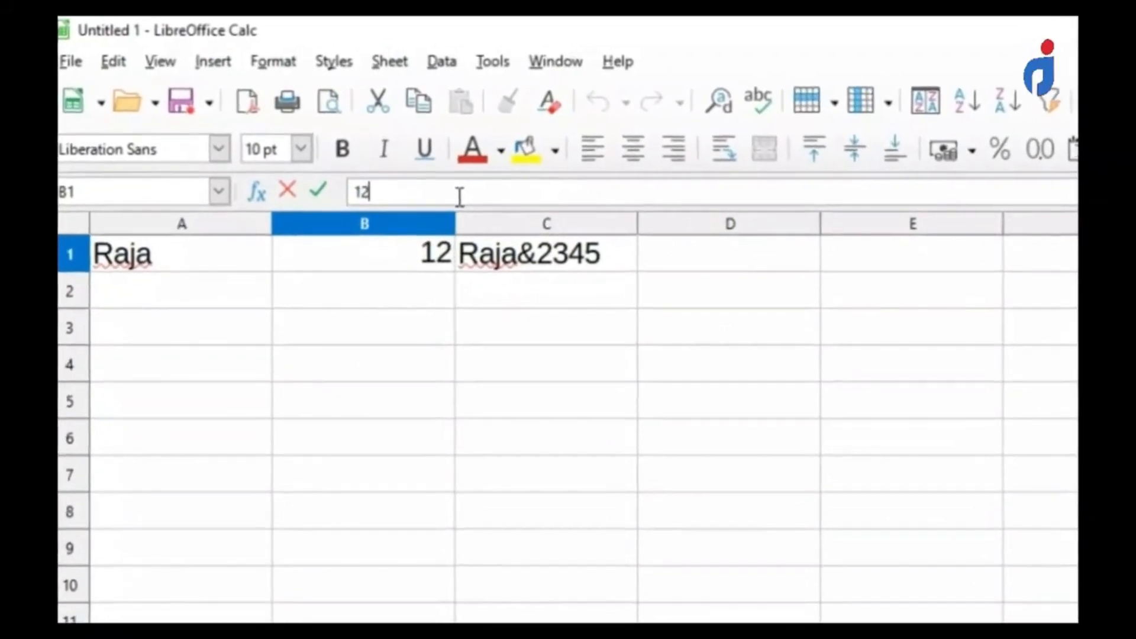
{"action": "key", "text": "BackSpace"}
{"action": "key", "text": "BackSpace"}
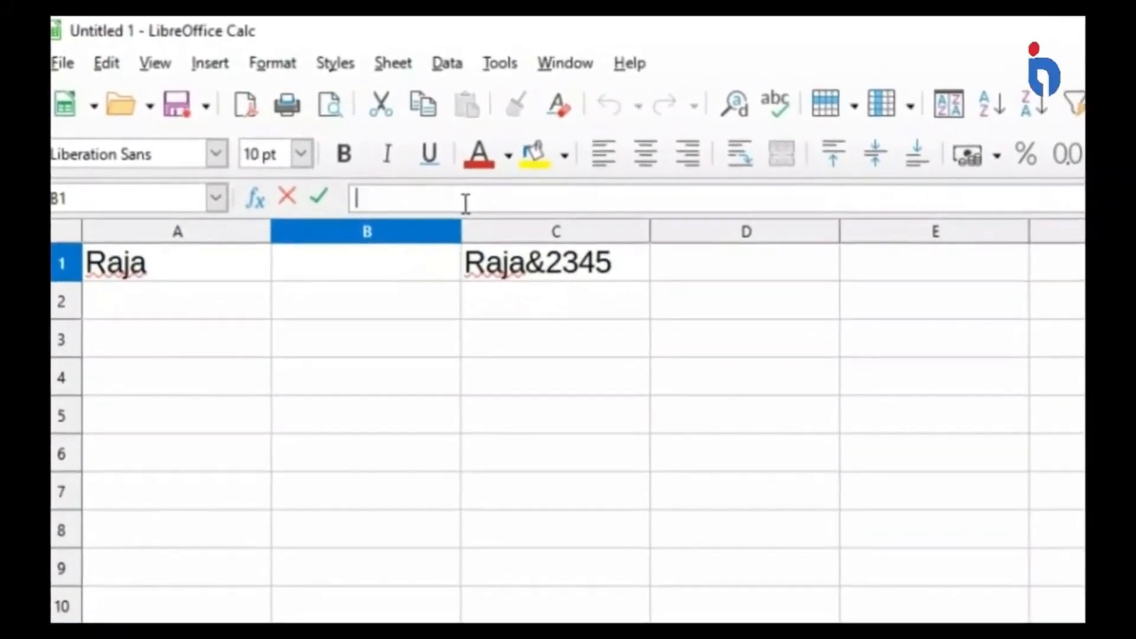
{"action": "type", "text": "733432"}
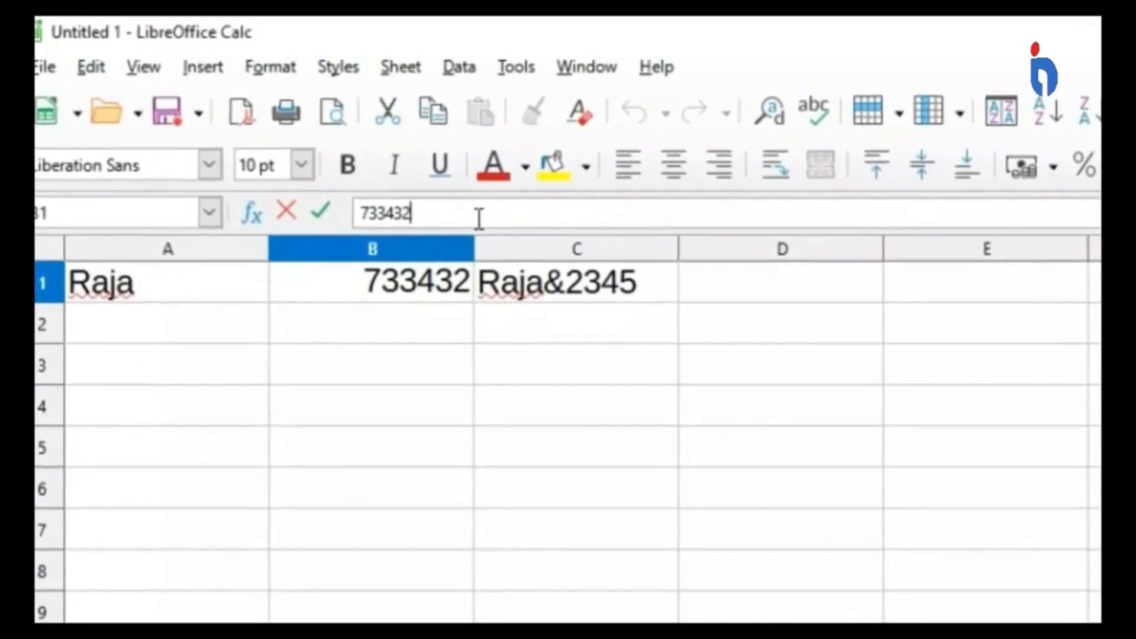
{"action": "key", "text": "Return"}
{"action": "key", "text": "Up"}
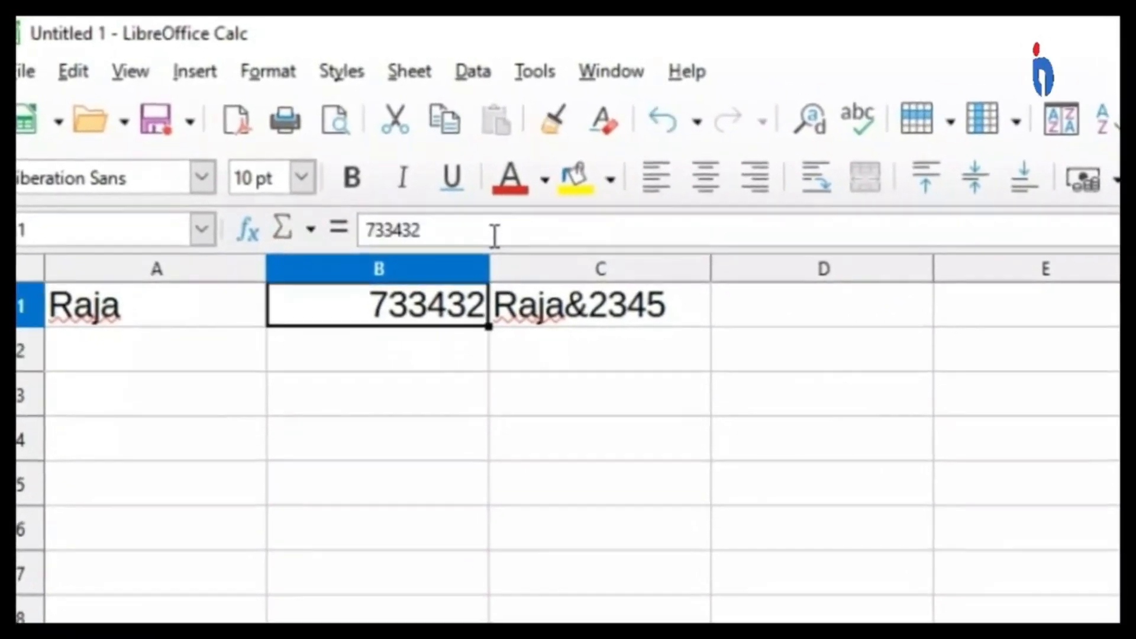
Browse the available font names for cell A1 from Liberation Sans back to the start, without choosing one.
{"action": "key", "text": "Left"}
{"action": "key", "text": "Right"}
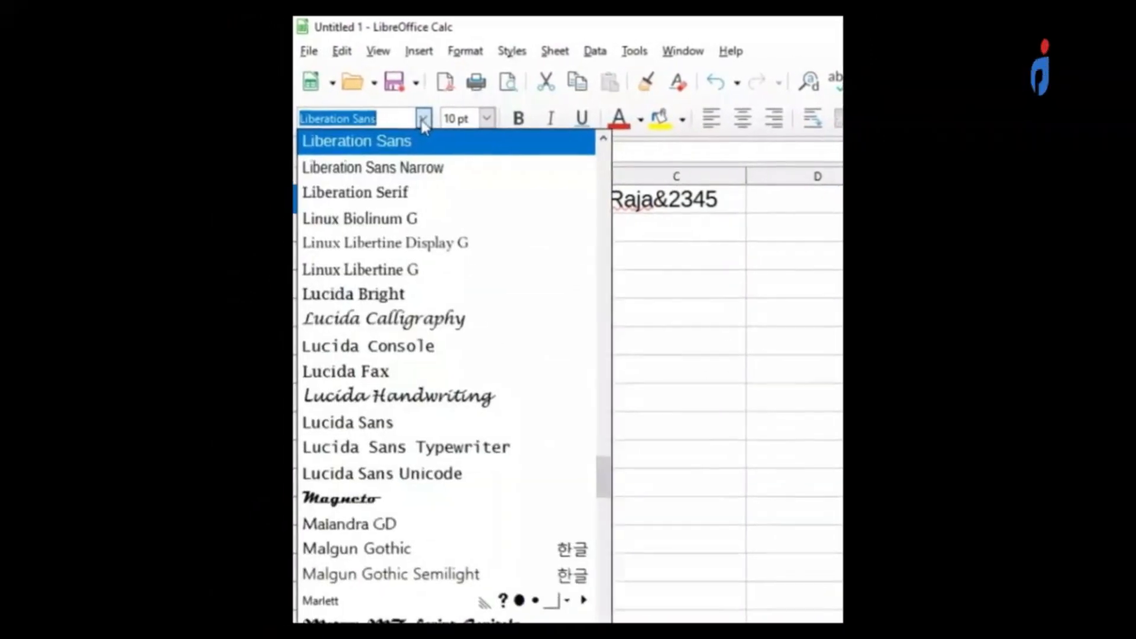
{"action": "scroll", "coordinate": [453, 293], "scroll_direction": "up", "scroll_amount": 10}
{"action": "scroll", "coordinate": [481, 299], "scroll_direction": "up", "scroll_amount": 20}
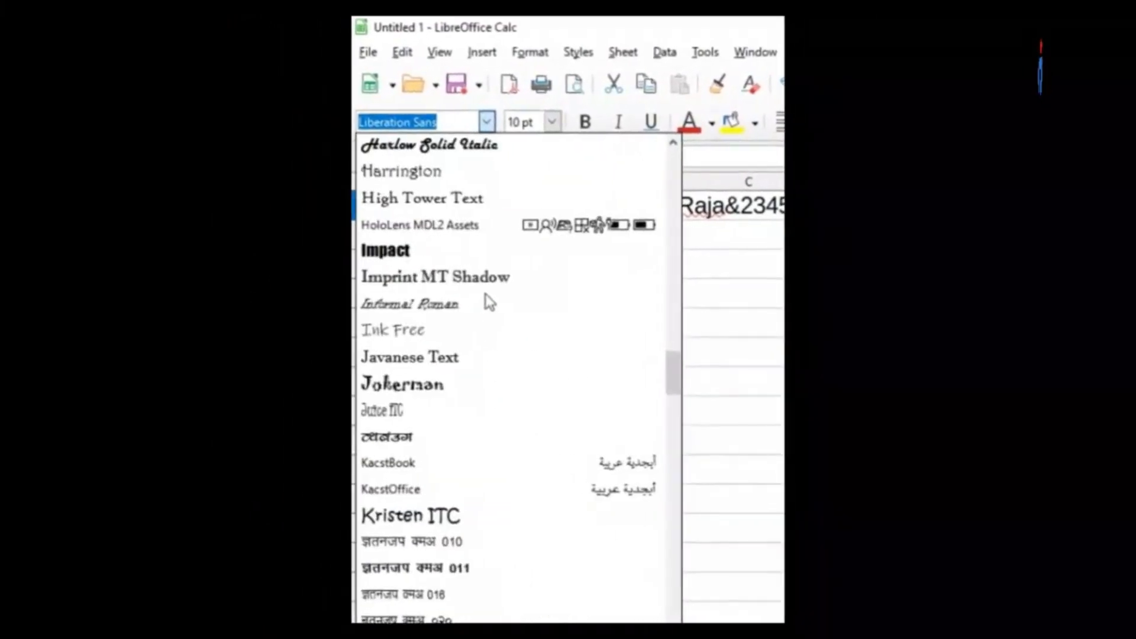
{"action": "scroll", "coordinate": [705, 273], "scroll_direction": "up", "scroll_amount": 3}
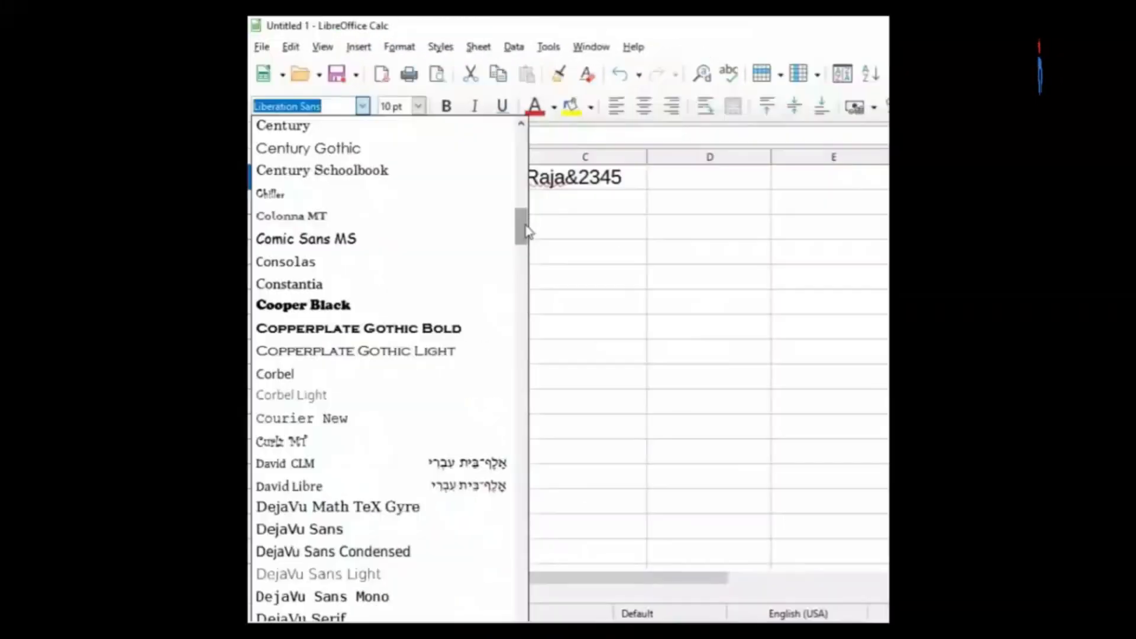
{"action": "scroll", "coordinate": [526, 178], "scroll_direction": "up", "scroll_amount": 8}
{"action": "scroll", "coordinate": [523, 158], "scroll_direction": "up", "scroll_amount": 10}
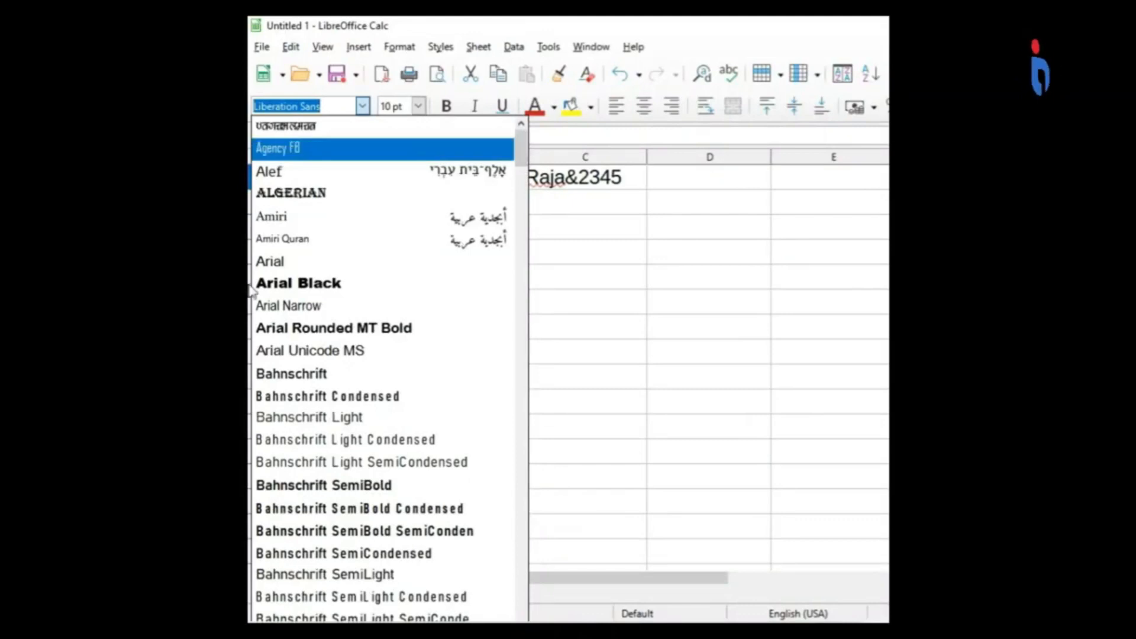
{"action": "left_click", "coordinate": [774, 371]}
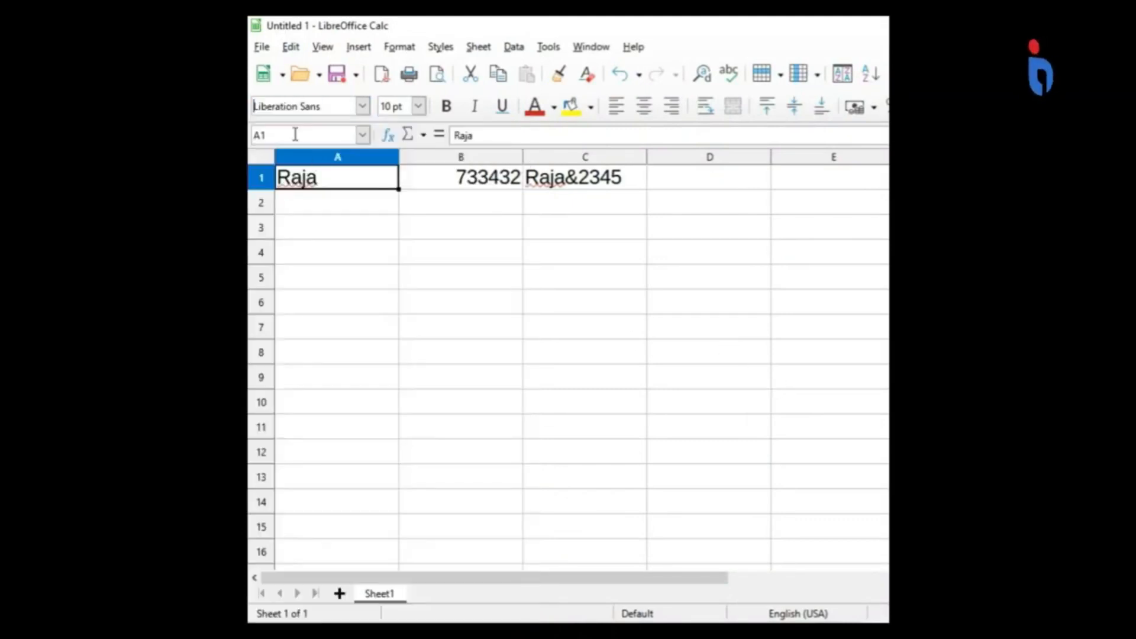
Try to set the font of cell A1 to Arial by entering the font name.
{"action": "left_click", "coordinate": [363, 107]}
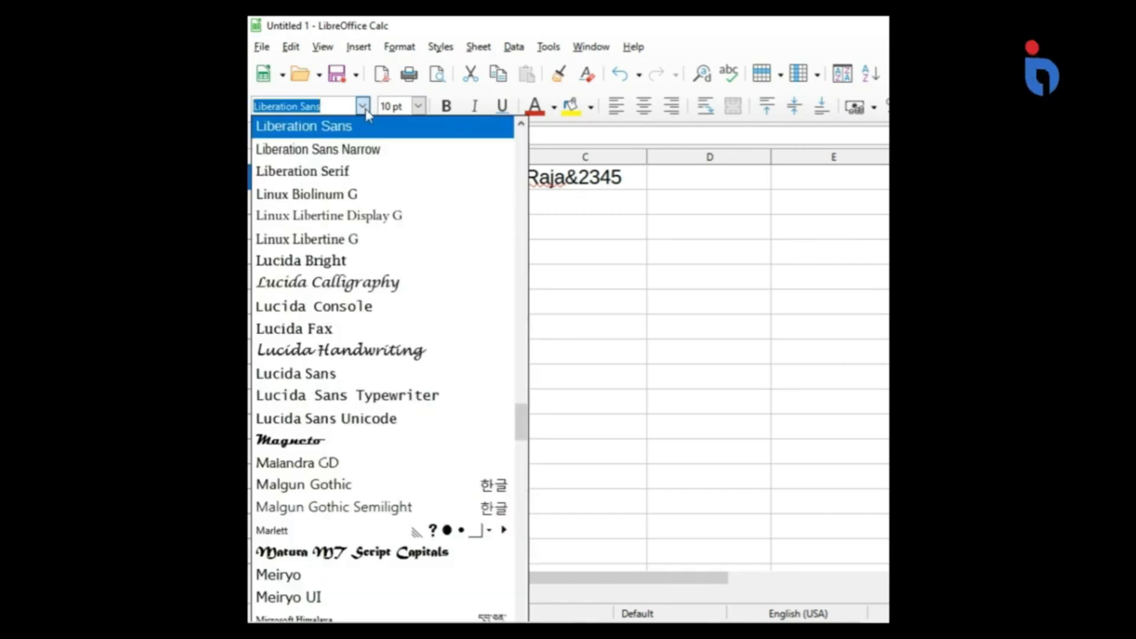
{"action": "type", "text": "Arial"}
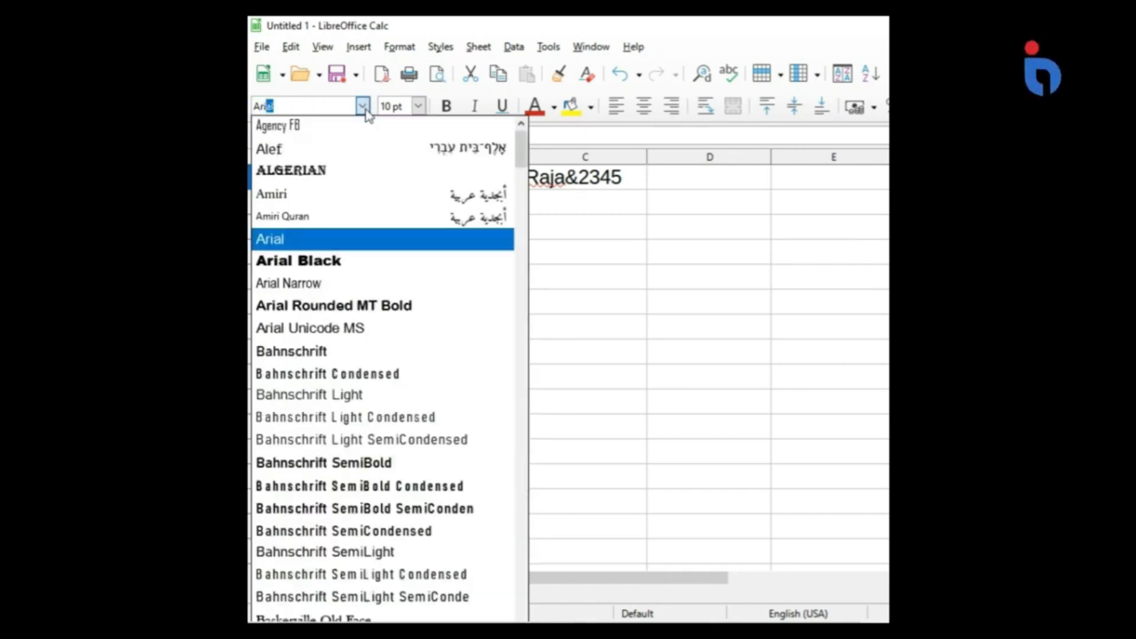
{"action": "left_click", "coordinate": [363, 106]}
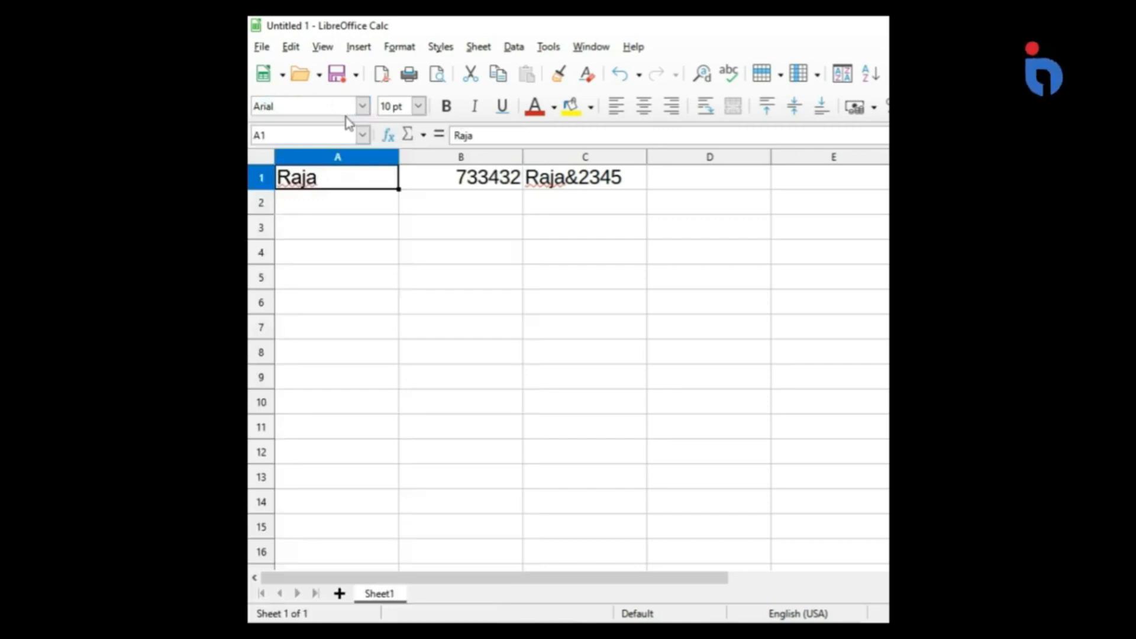
{"action": "left_click", "coordinate": [336, 246]}
{"action": "left_click", "coordinate": [324, 187]}
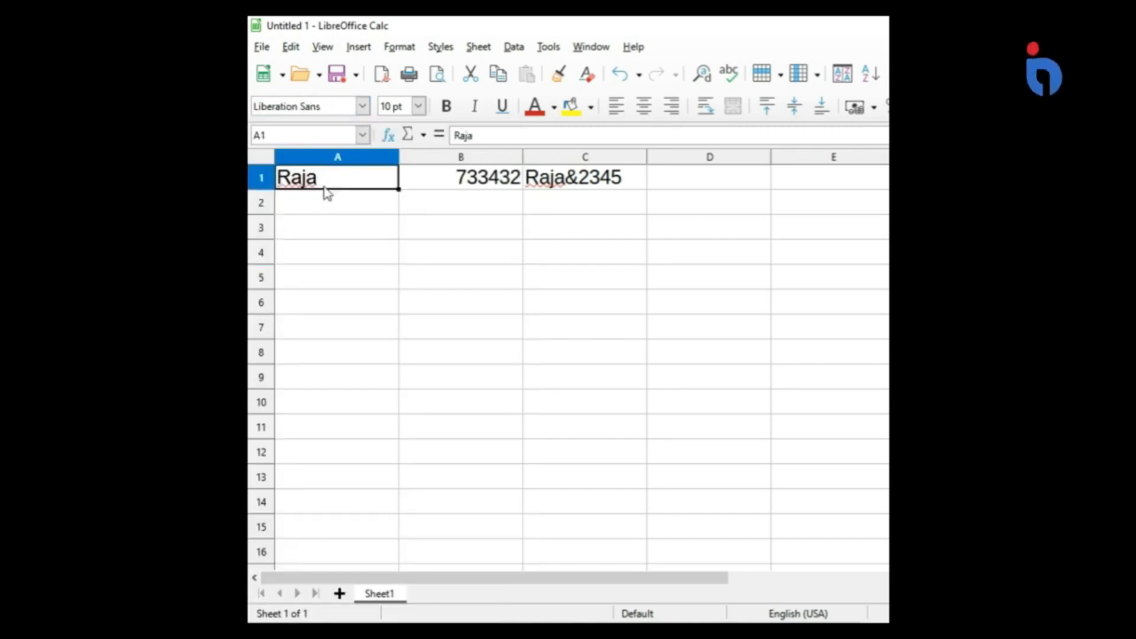
Set cell A1's font to Bahnschrift Light and switch it to Bahnschrift SemiBold Condensed, leaving the cell to view the result.
{"action": "left_click", "coordinate": [363, 108]}
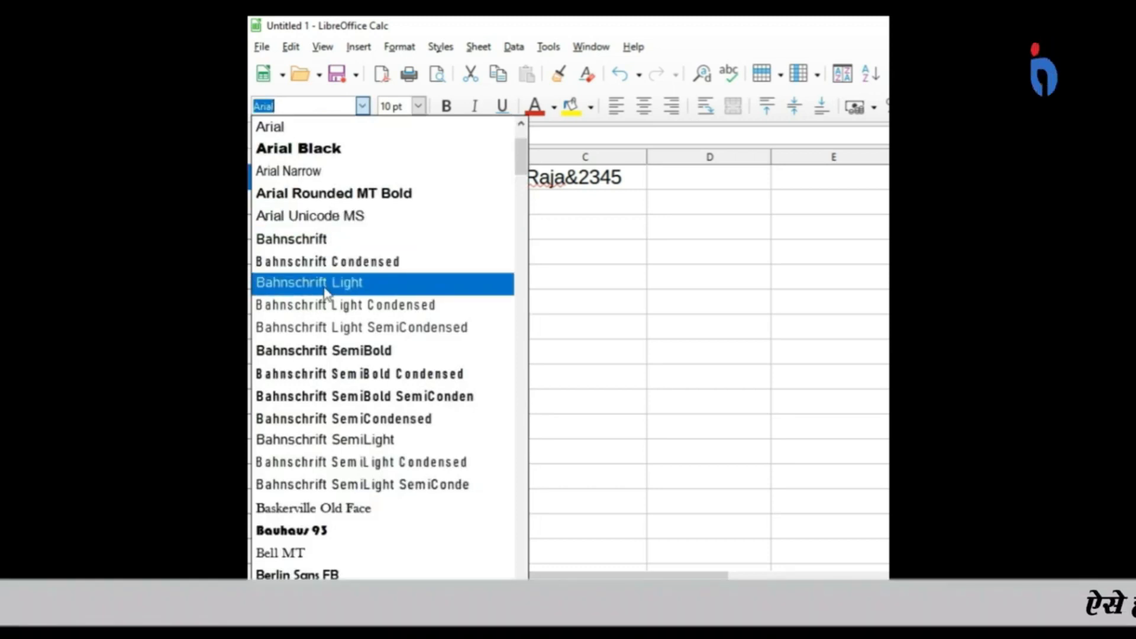
{"action": "left_click", "coordinate": [327, 284]}
{"action": "left_click", "coordinate": [361, 108]}
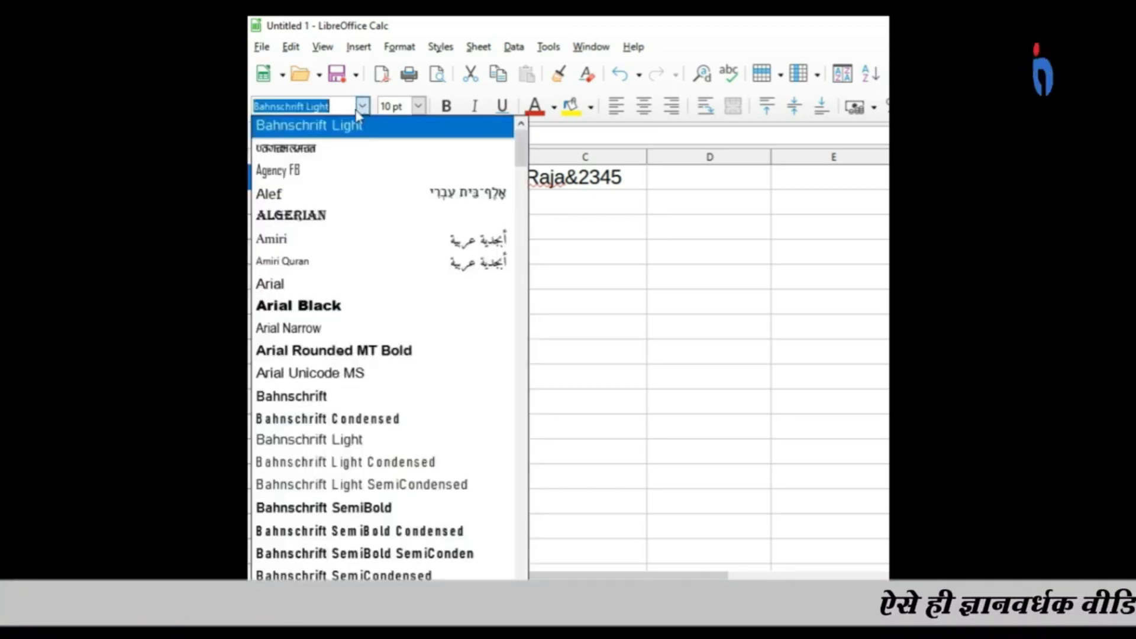
{"action": "left_click", "coordinate": [341, 531]}
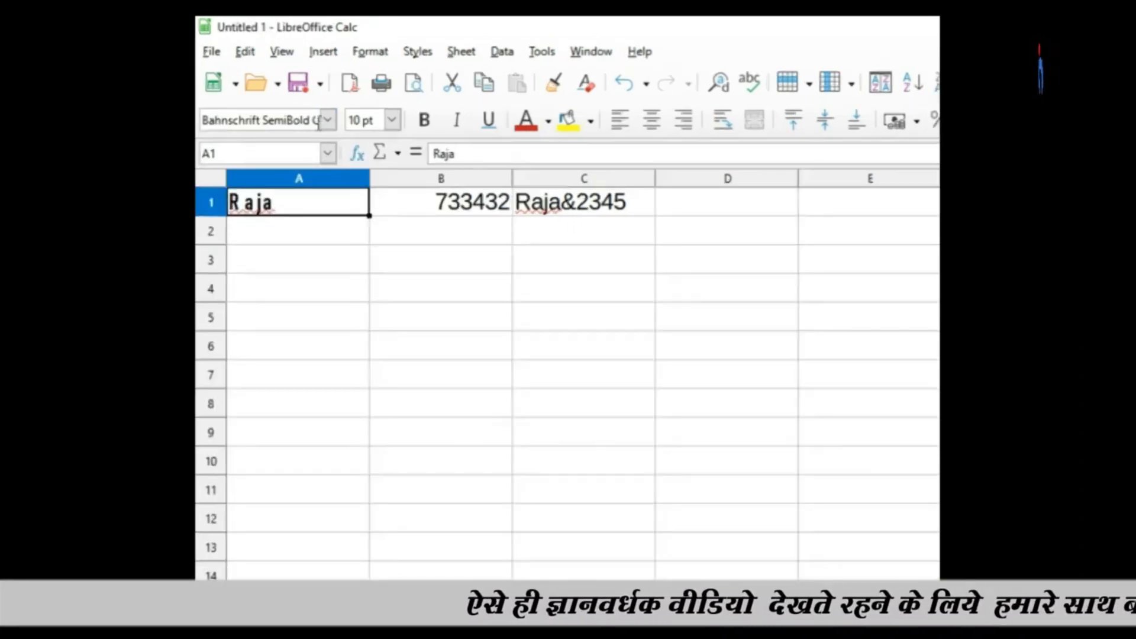
{"action": "left_click", "coordinate": [330, 299]}
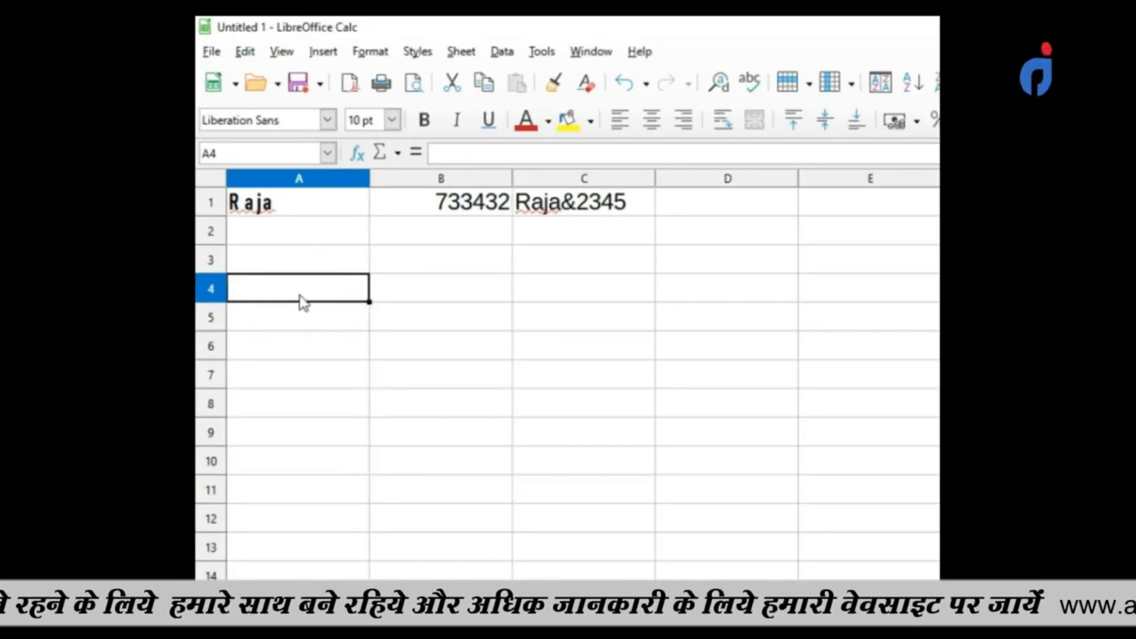
Select the range A1 to C1 from cell A1, shrinking and re-extending the selection along row 1.
{"action": "left_click", "coordinate": [307, 214]}
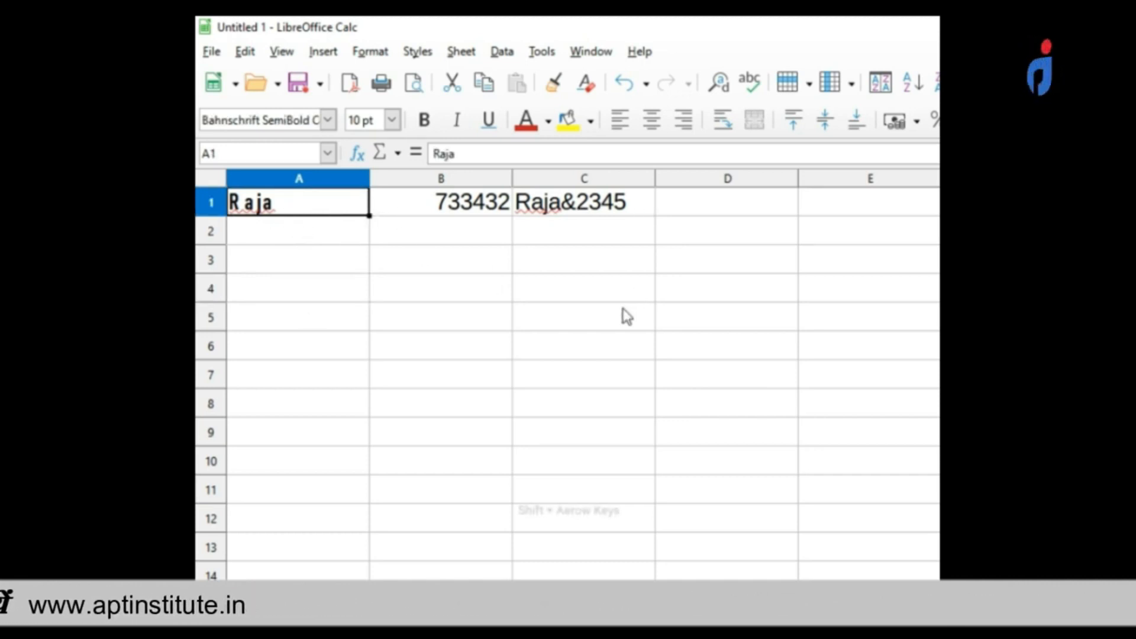
{"action": "key", "text": "shift+Right"}
{"action": "key", "text": "shift+Right"}
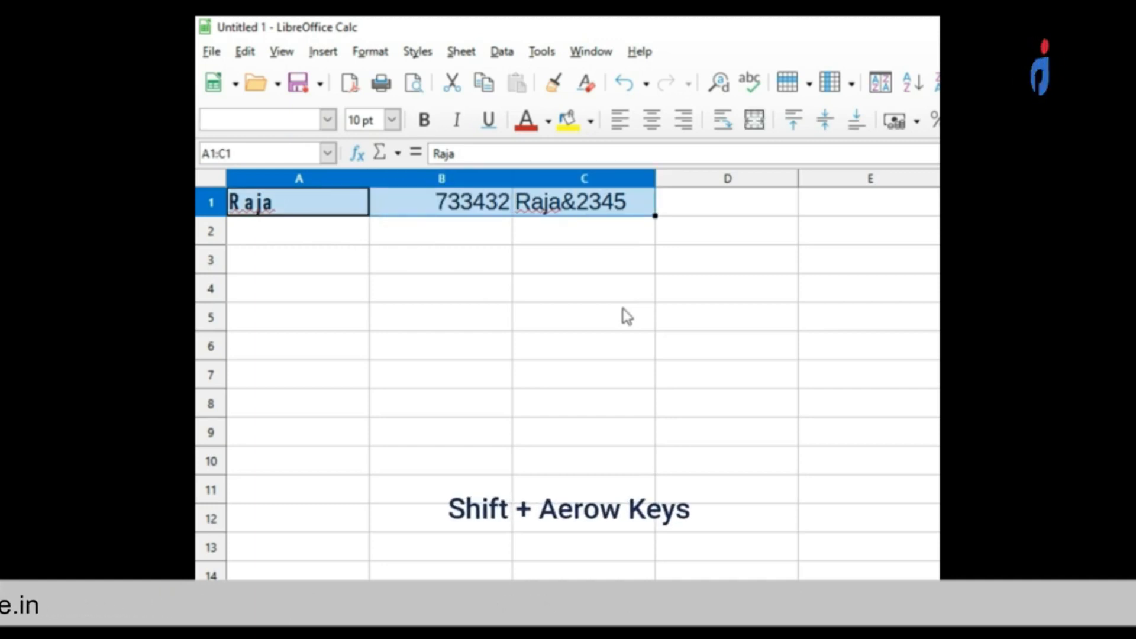
{"action": "key", "text": "shift+Left"}
{"action": "key", "text": "shift+Left"}
{"action": "key", "text": "shift+Right"}
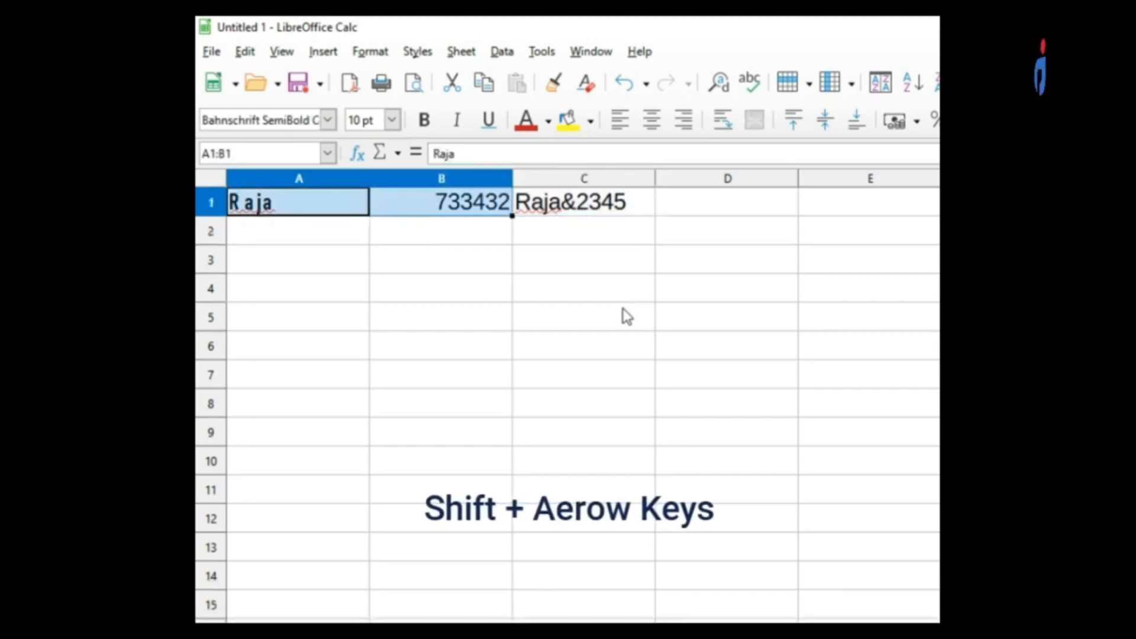
{"action": "key", "text": "shift+Right"}
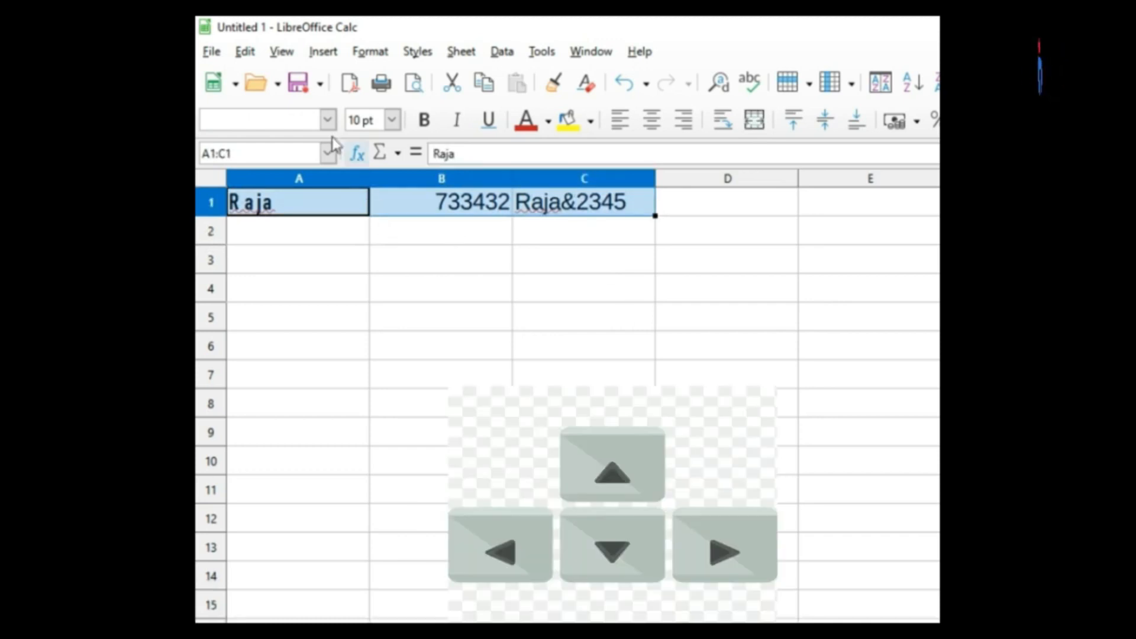
Apply the Algerian font to cells A1 to C1 and change it to Bodoni MT.
{"action": "left_click", "coordinate": [327, 122]}
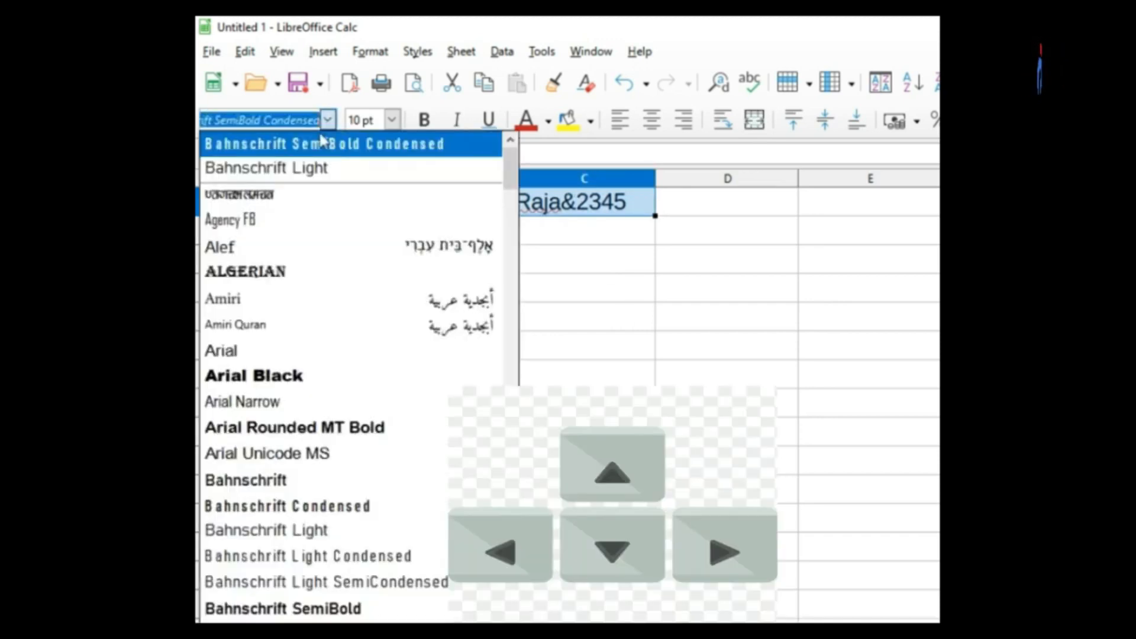
{"action": "left_click", "coordinate": [271, 274]}
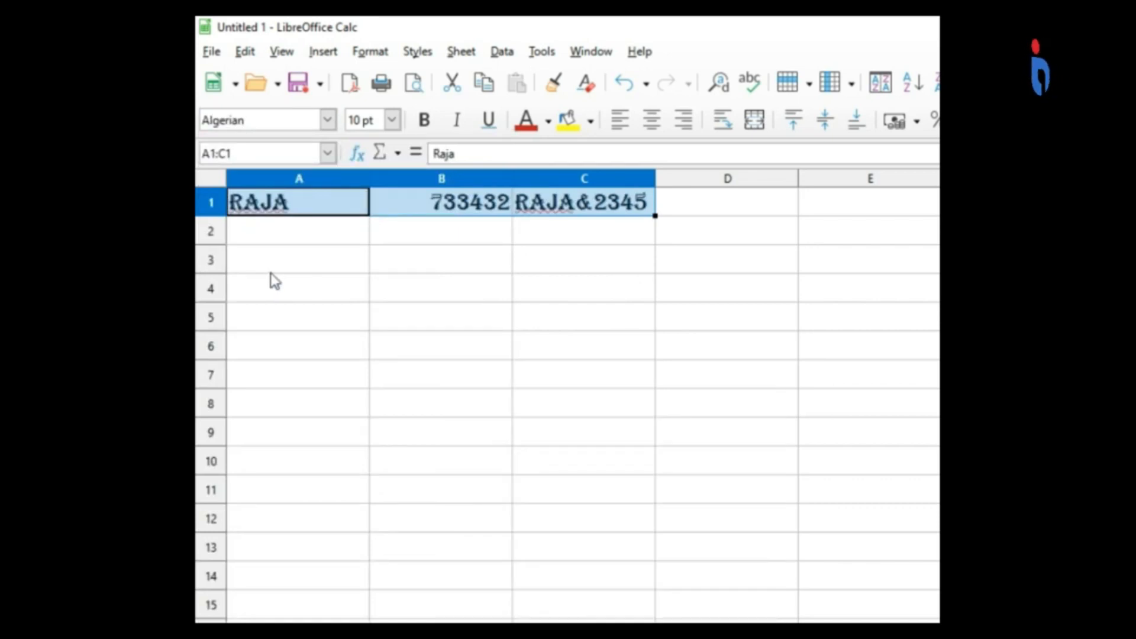
{"action": "left_click", "coordinate": [328, 121]}
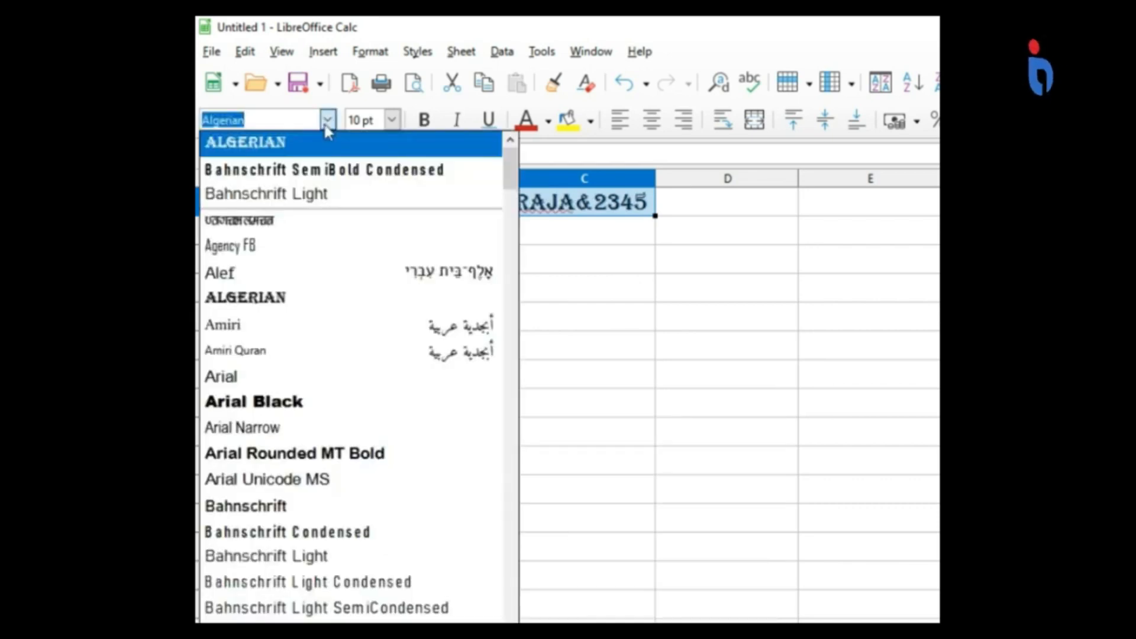
{"action": "scroll", "coordinate": [331, 592], "scroll_direction": "down", "scroll_amount": 5}
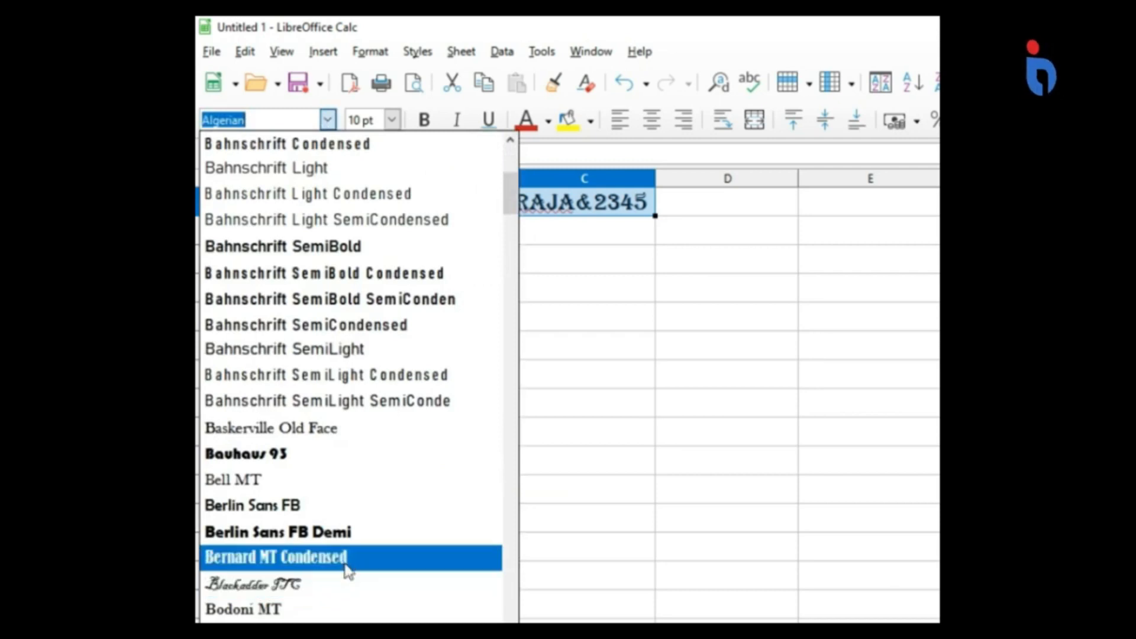
{"action": "left_click", "coordinate": [289, 611]}
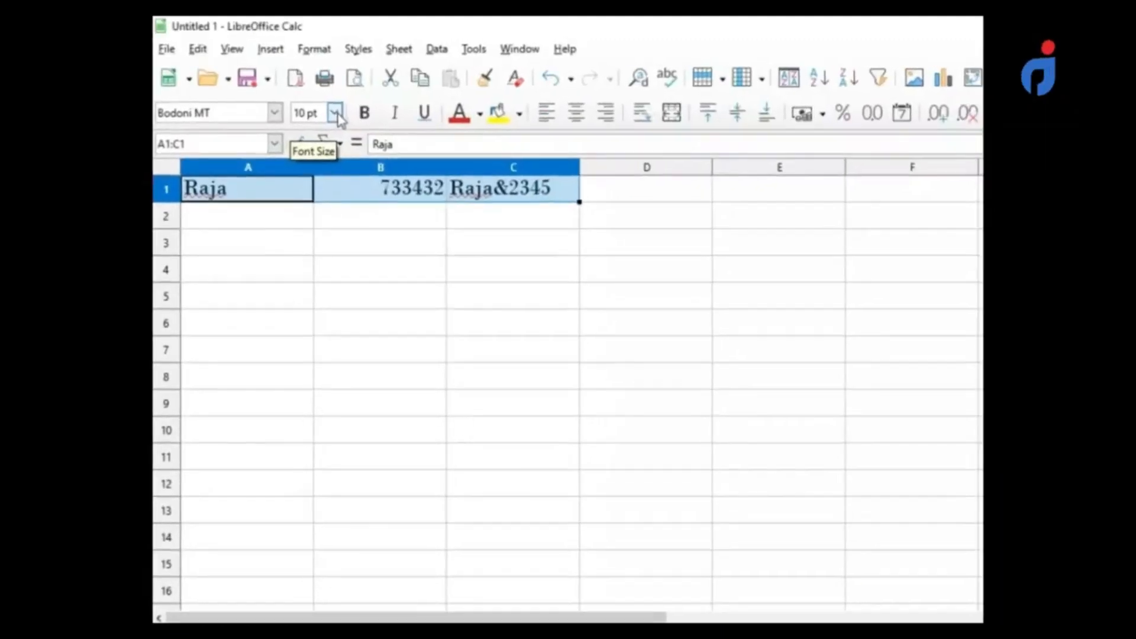
Set the font size of cells A1 to C1 to 6 pt.
{"action": "left_click", "coordinate": [172, 107]}
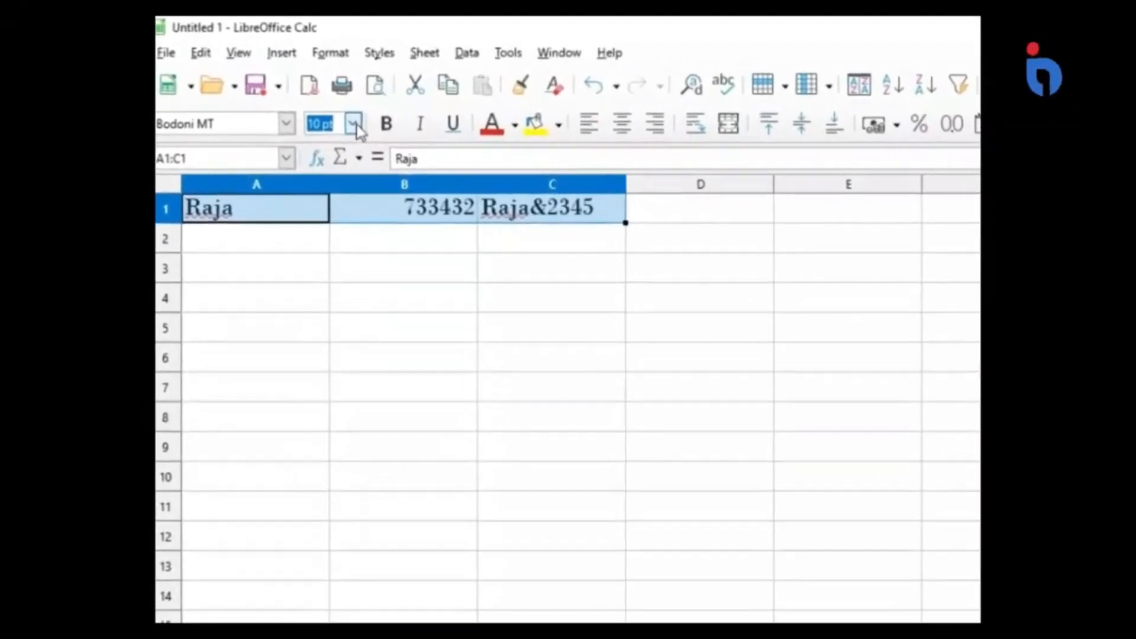
{"action": "left_click", "coordinate": [367, 130]}
{"action": "left_click", "coordinate": [366, 130]}
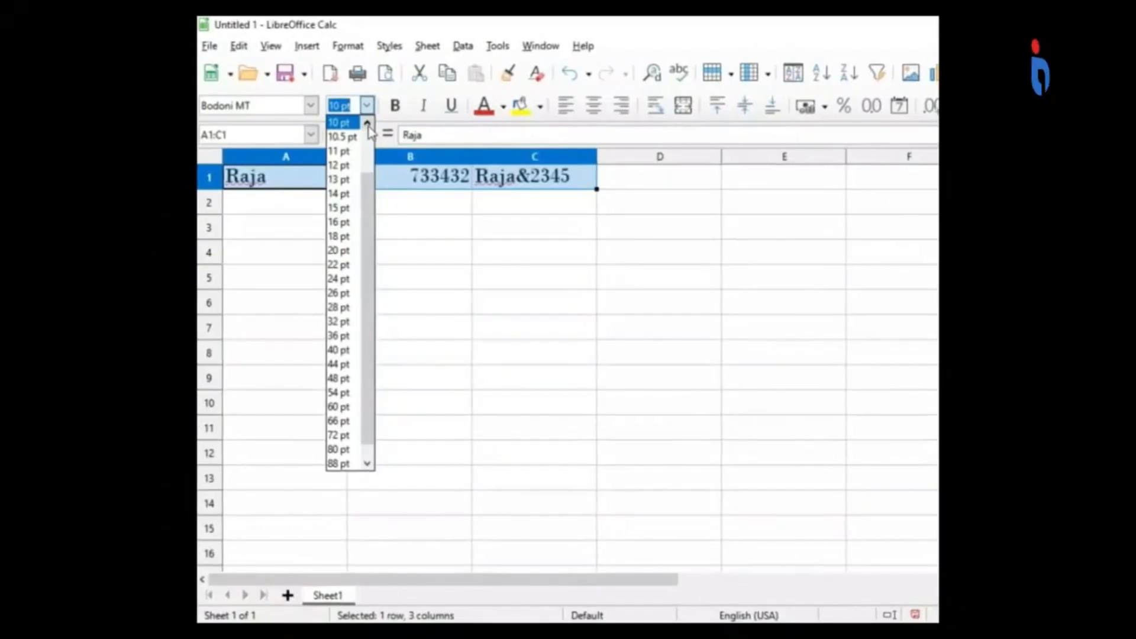
{"action": "left_click", "coordinate": [368, 125]}
{"action": "left_click", "coordinate": [369, 146]}
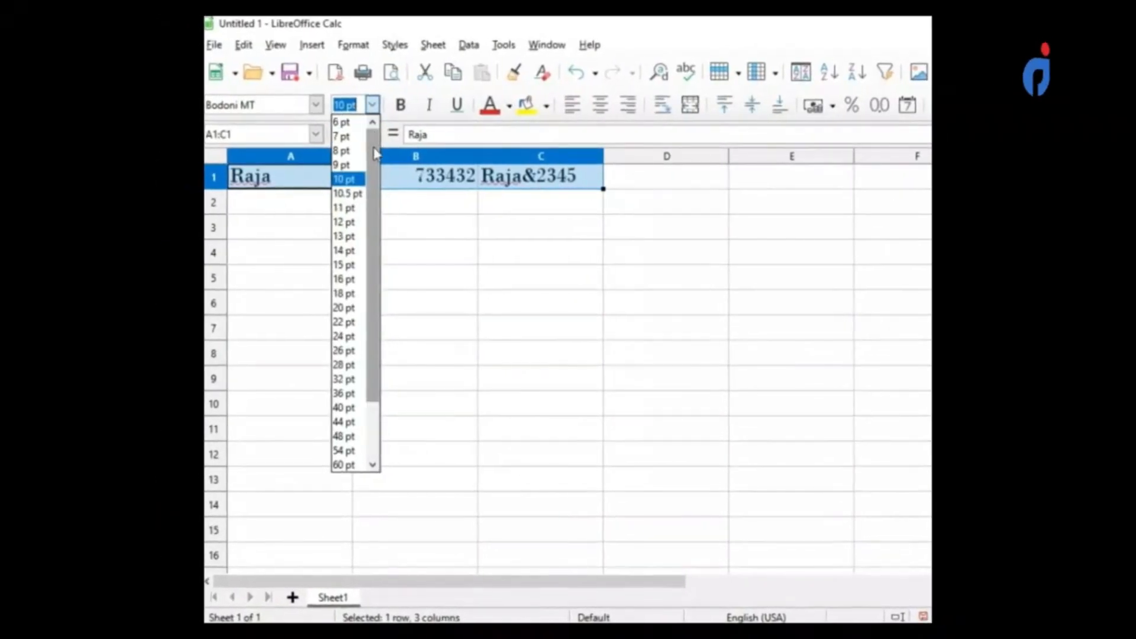
{"action": "left_click", "coordinate": [355, 122]}
Set the font size of cells A1 to C1 to 96 pt and reduce it to 14 pt.
{"action": "left_click", "coordinate": [378, 104]}
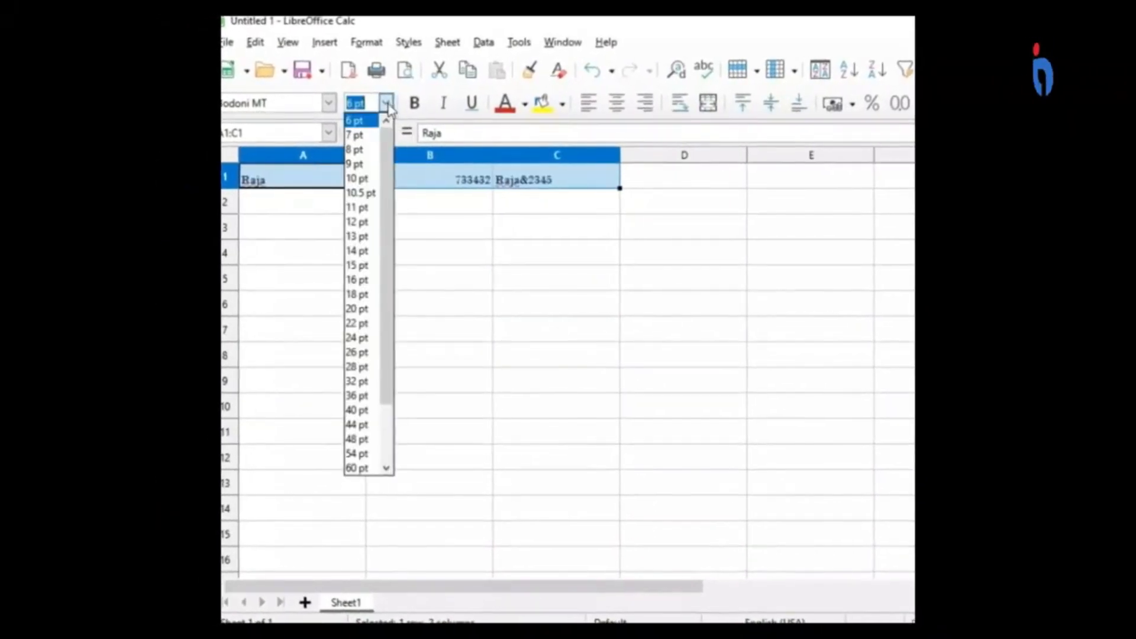
{"action": "left_click_drag", "start_coordinate": [393, 191], "coordinate": [400, 290]}
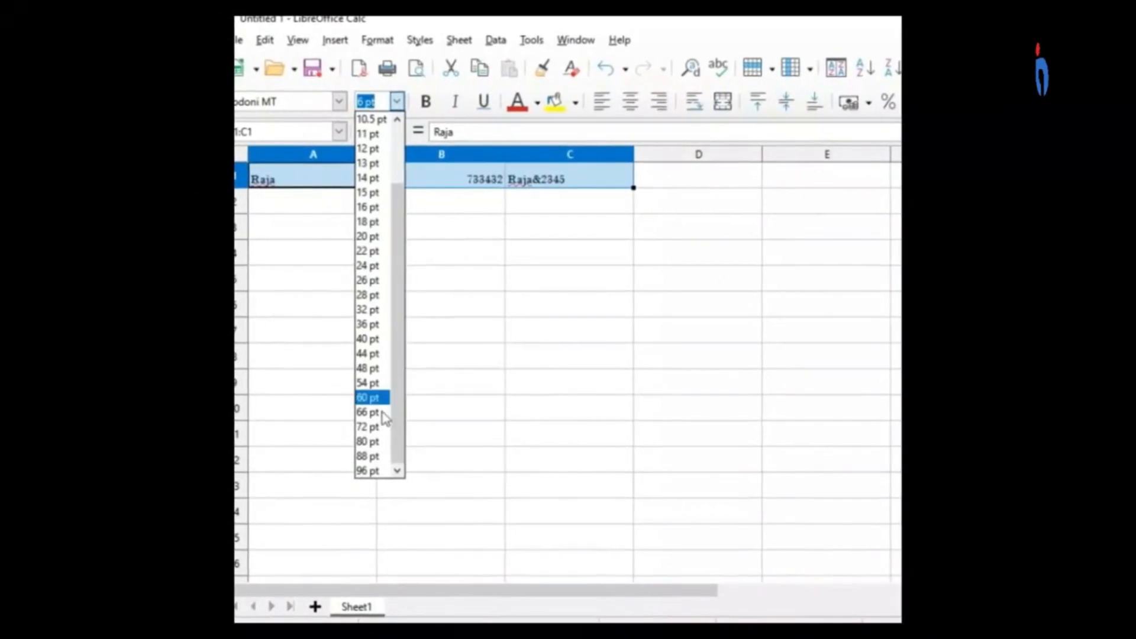
{"action": "left_click", "coordinate": [381, 473]}
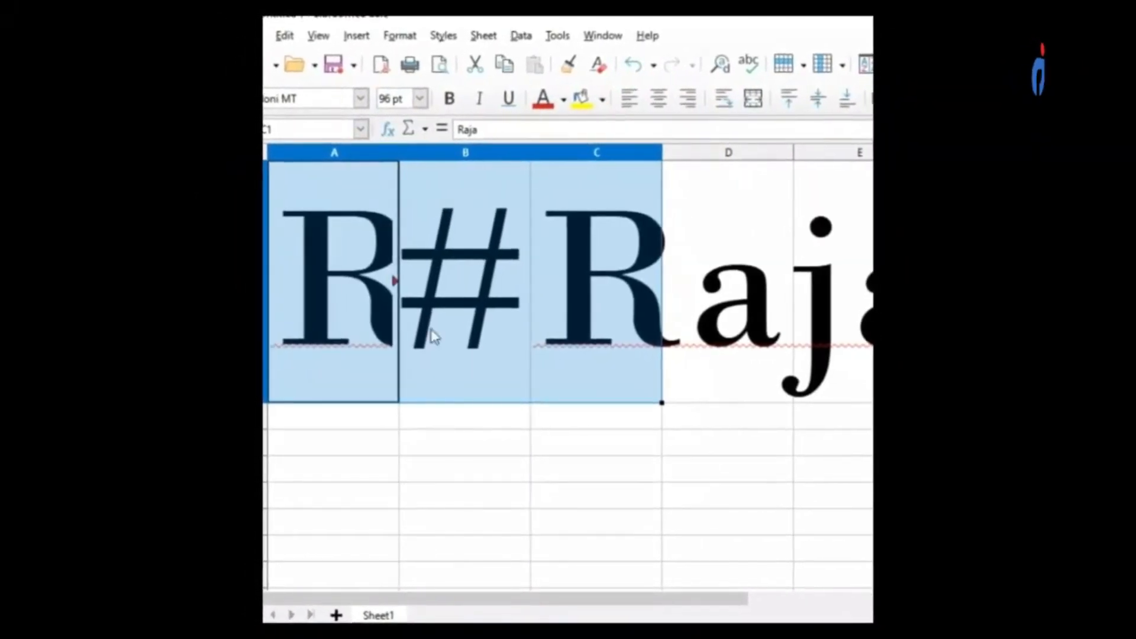
{"action": "left_click", "coordinate": [432, 104]}
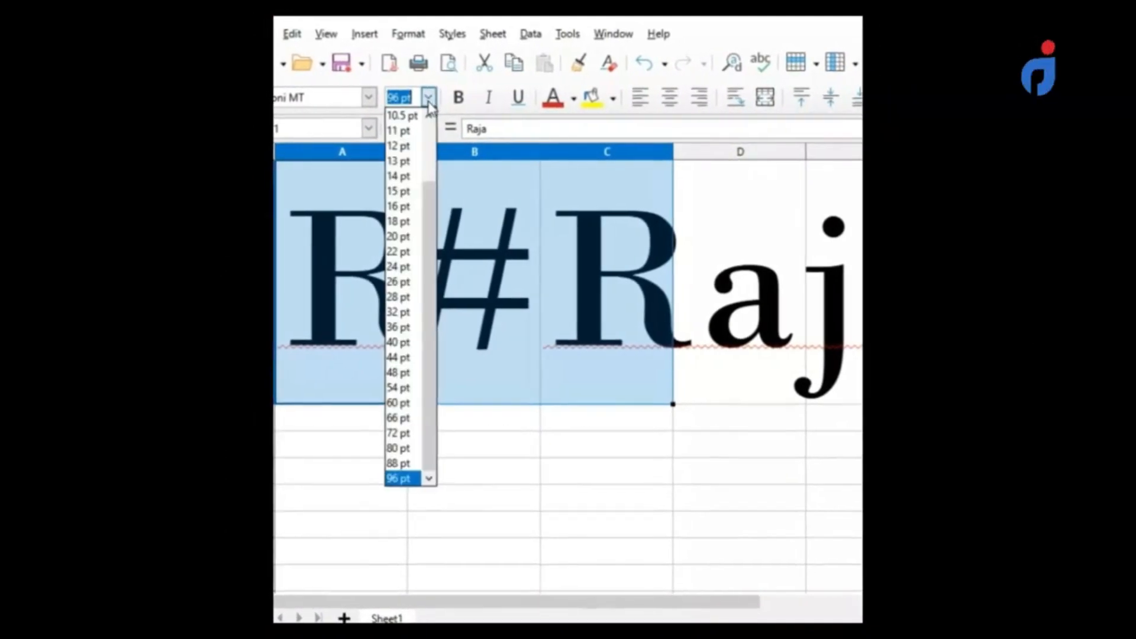
{"action": "left_click", "coordinate": [398, 181]}
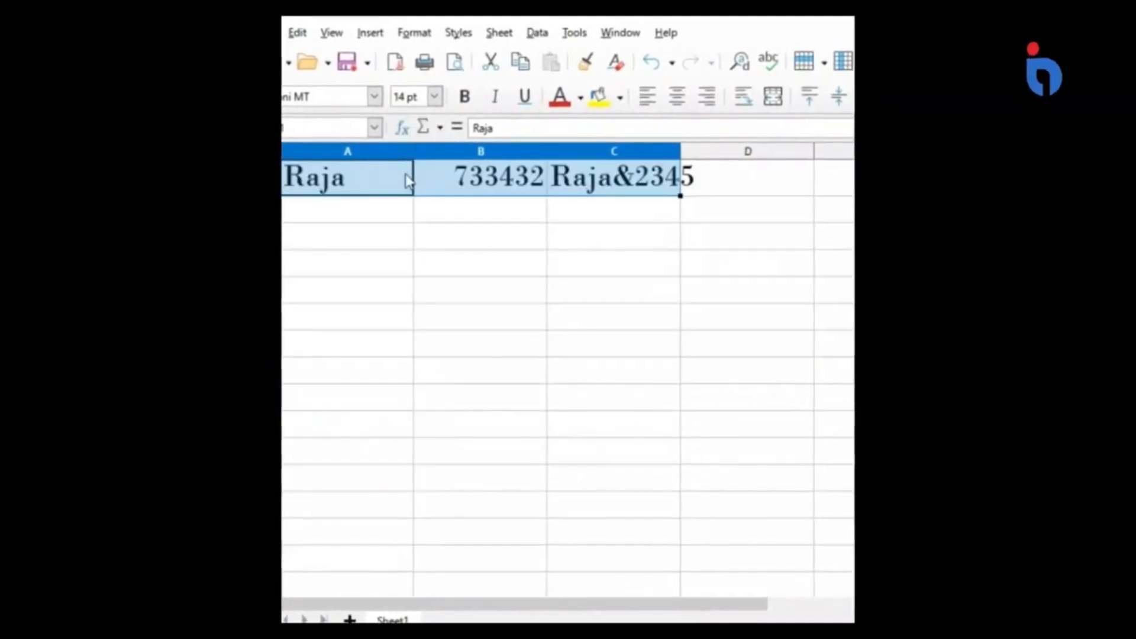
Set the font size of cells A1 to C1 to 20 pt and reduce it to 10 pt.
{"action": "left_click", "coordinate": [435, 96]}
{"action": "left_click", "coordinate": [417, 236]}
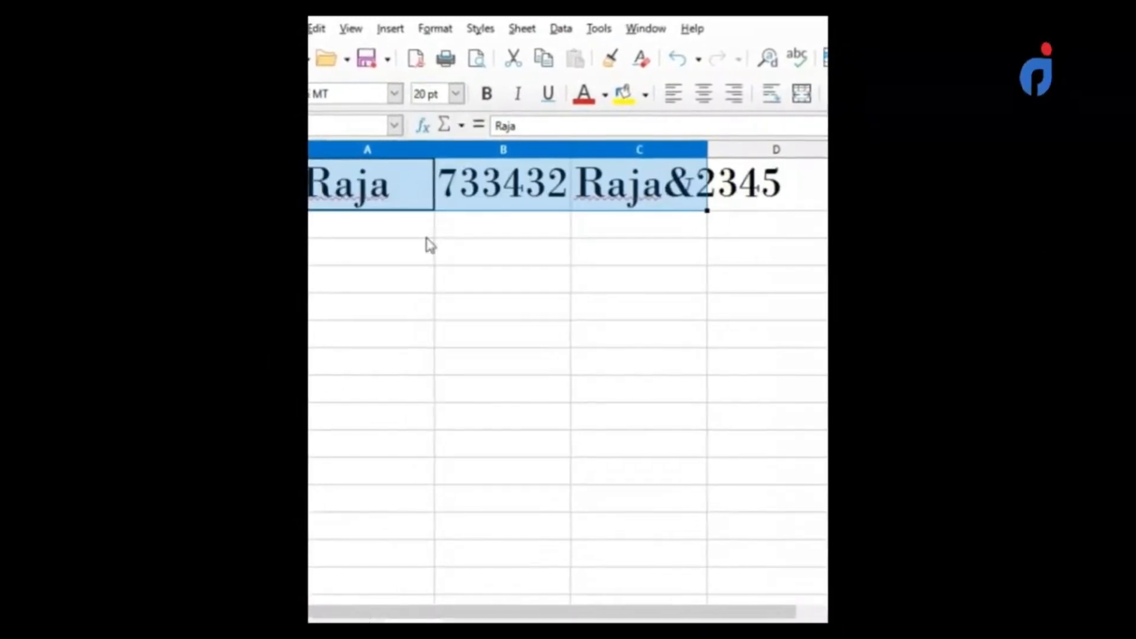
{"action": "left_click", "coordinate": [459, 94]}
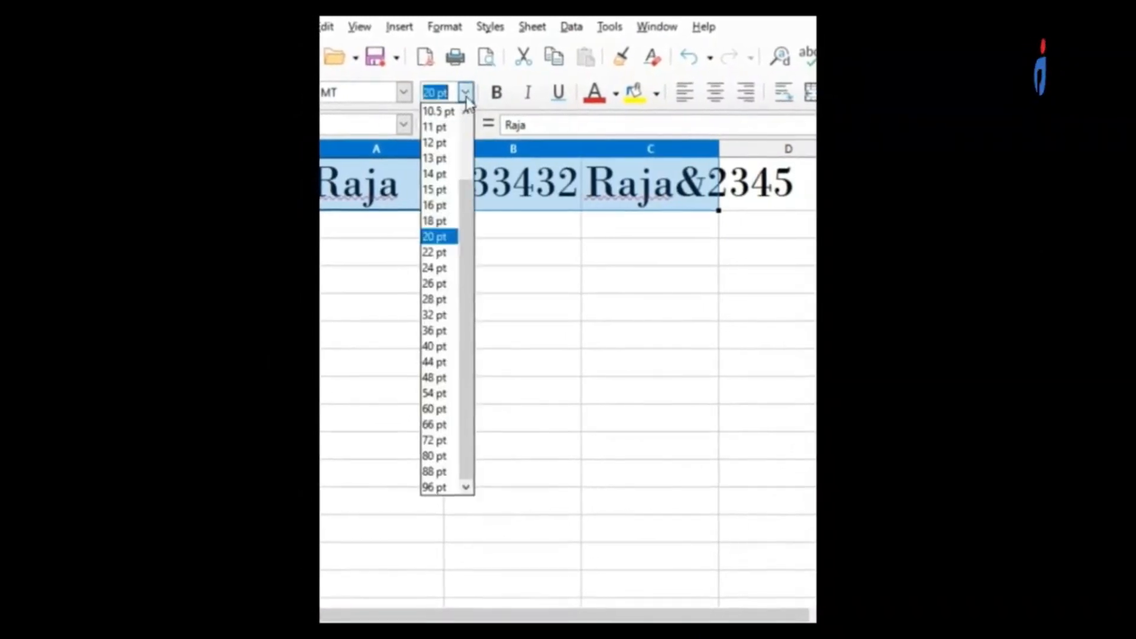
{"action": "left_click", "coordinate": [457, 173]}
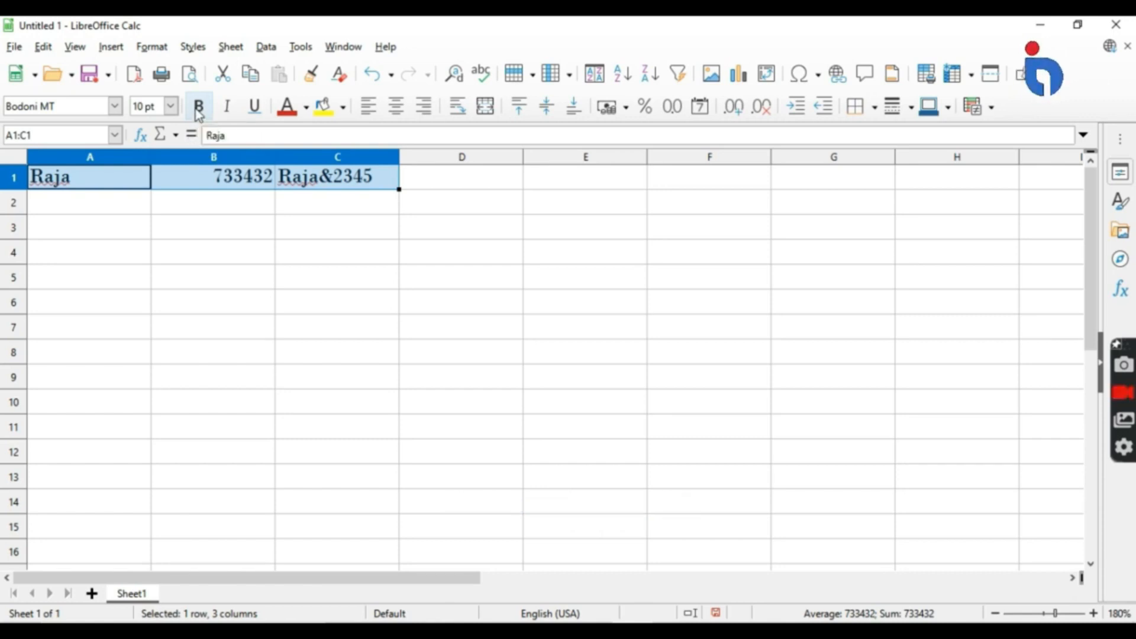
Toggle italic on and off twice for cells A1 to C1 and try underlining them.
{"action": "left_click", "coordinate": [227, 107]}
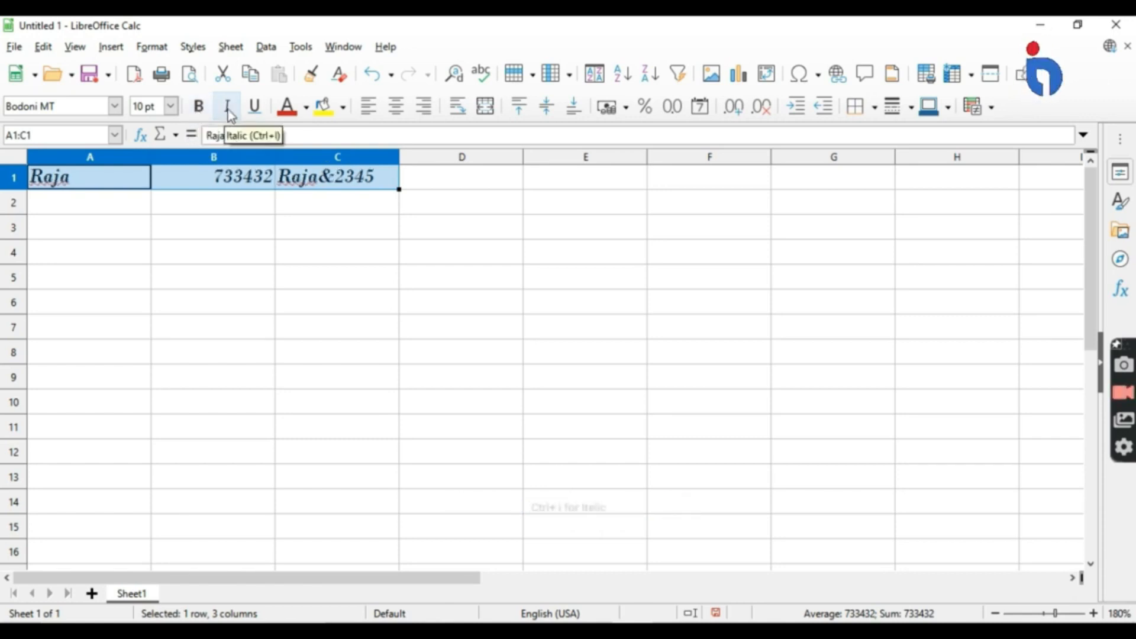
{"action": "left_click", "coordinate": [228, 177]}
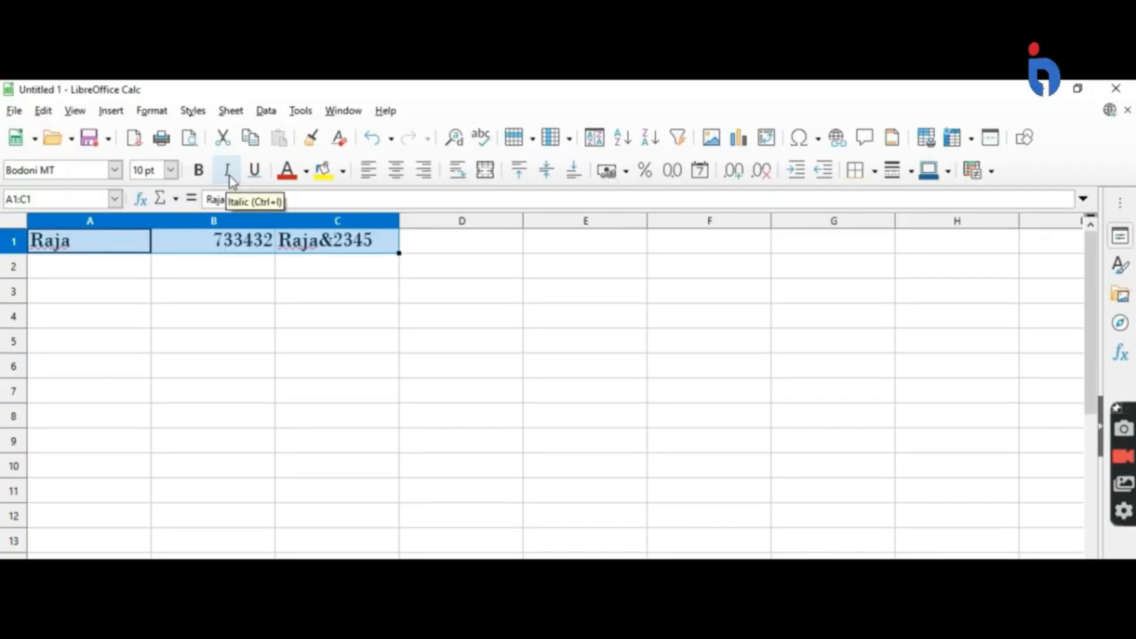
{"action": "left_click", "coordinate": [230, 176]}
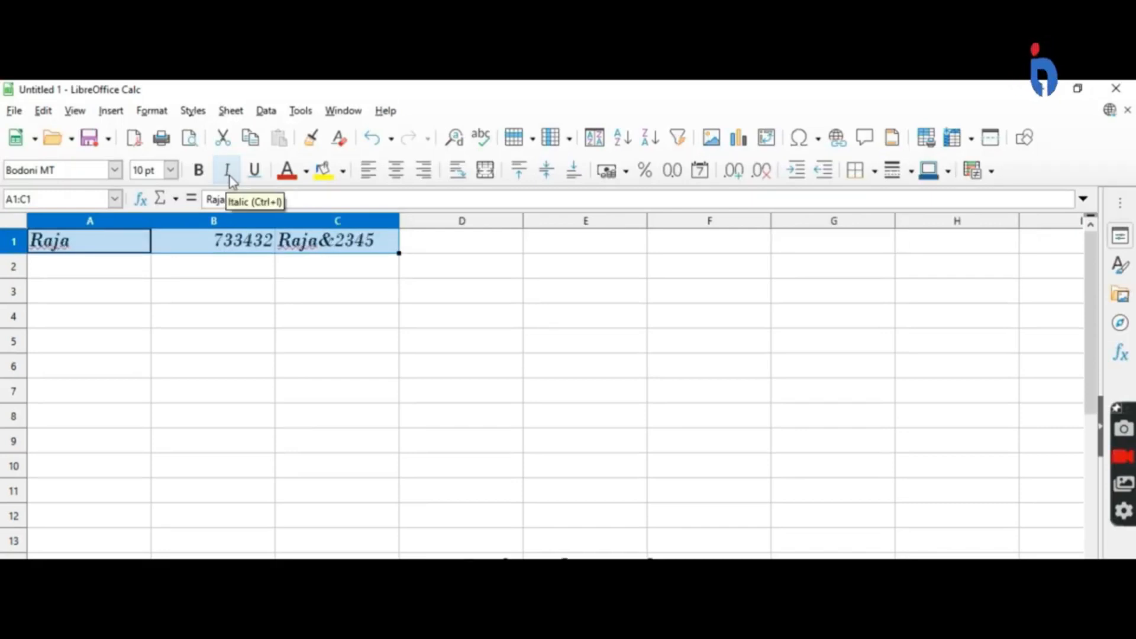
{"action": "left_click", "coordinate": [228, 178]}
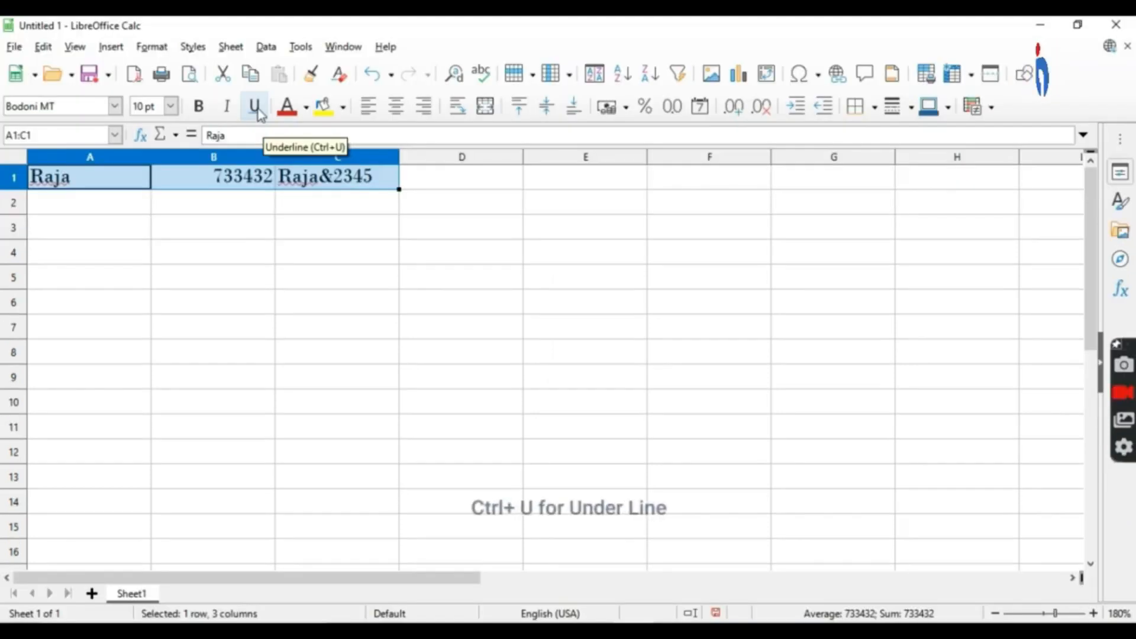
{"action": "left_click", "coordinate": [255, 108]}
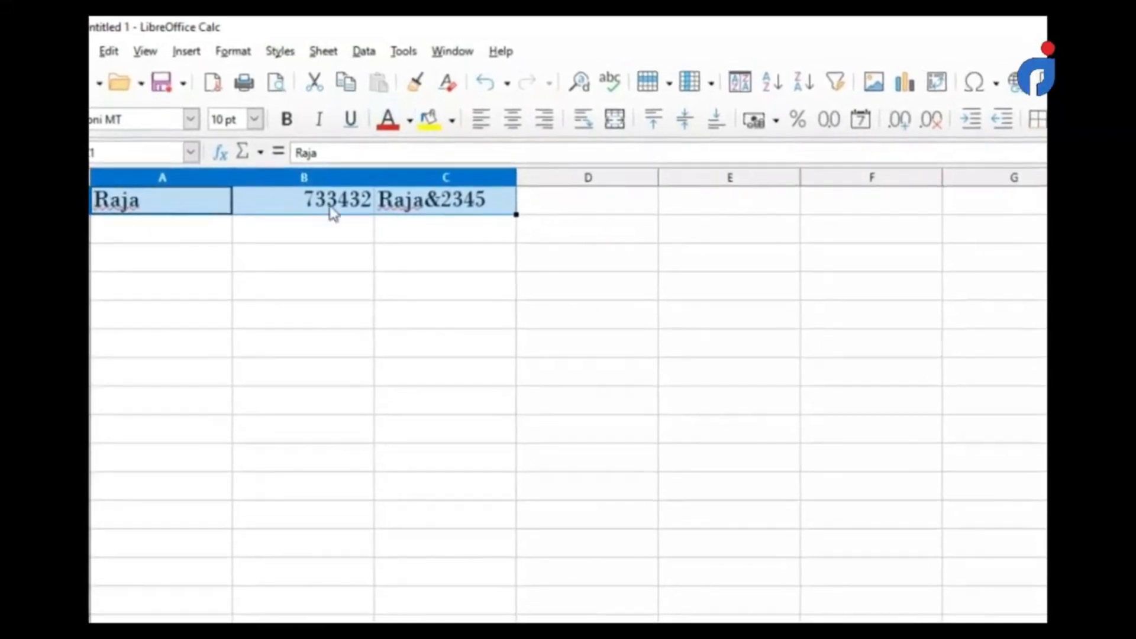
Set the font color of cells A1 to C1 to red and change it to dark green.
{"action": "left_click", "coordinate": [426, 132]}
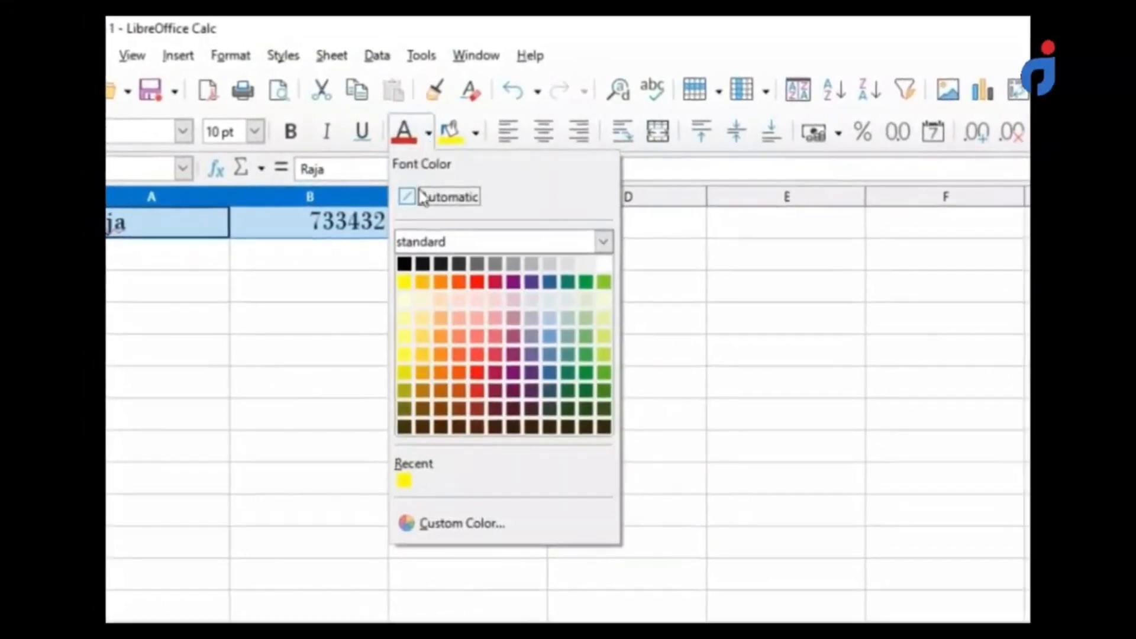
{"action": "left_click", "coordinate": [487, 389]}
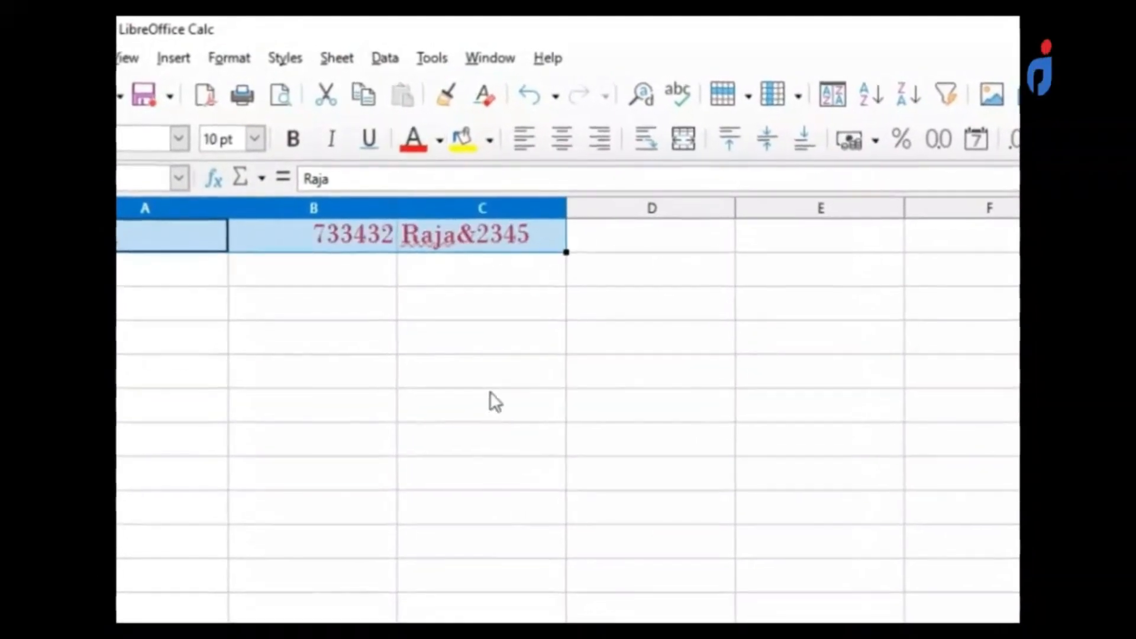
{"action": "left_click", "coordinate": [437, 138]}
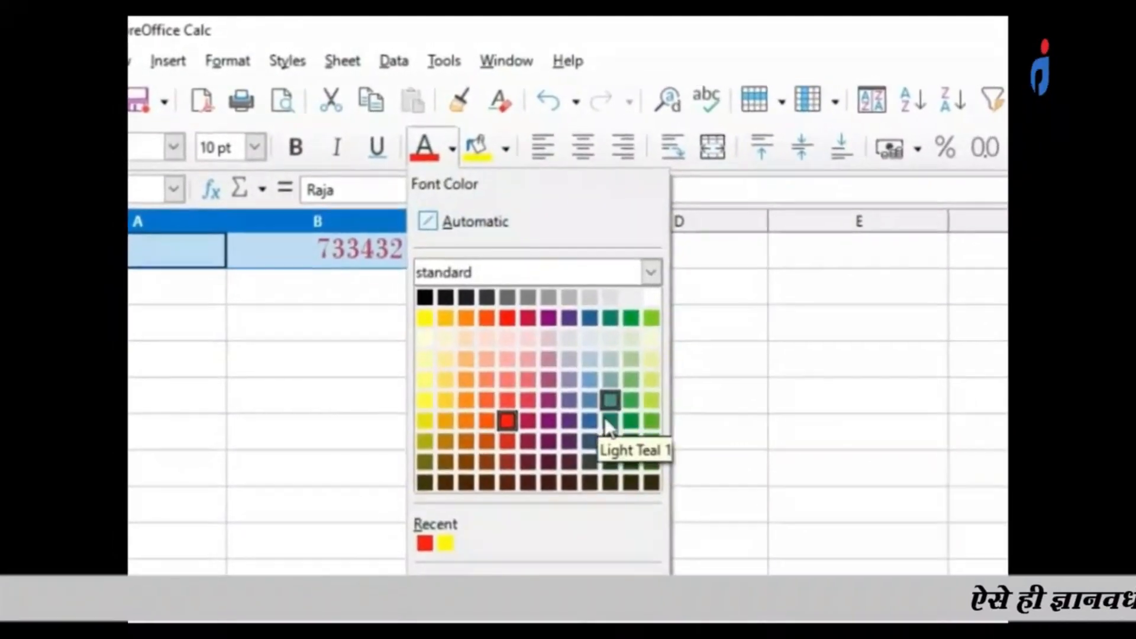
{"action": "left_click", "coordinate": [625, 434]}
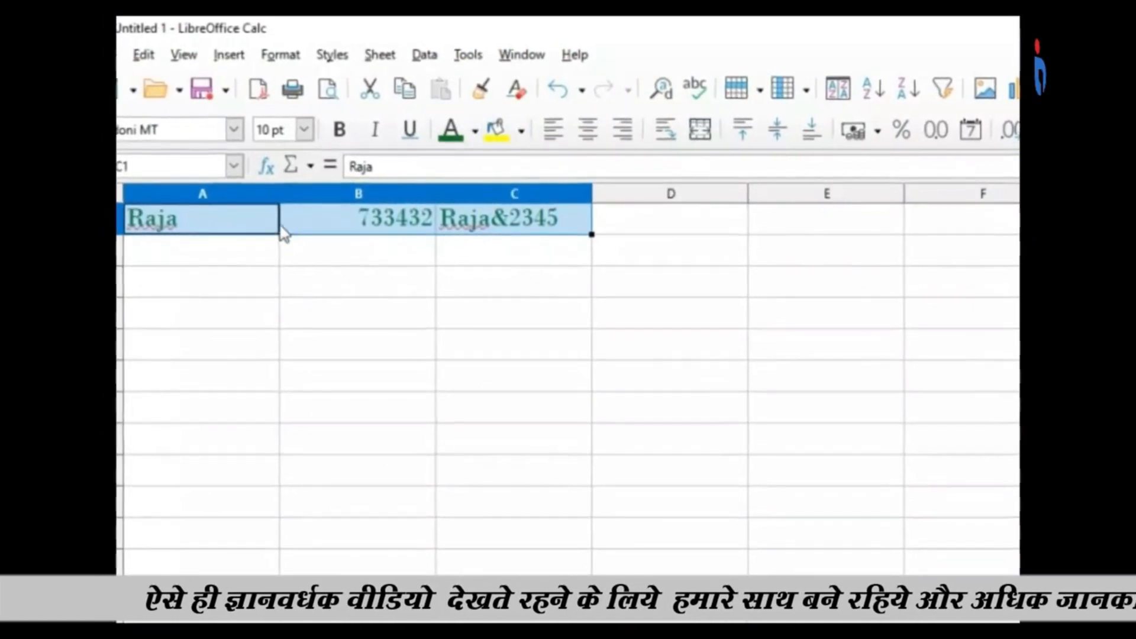
Fill the background of cells A1 to C1 with red, change it to light yellow, and leave the selection to view the result.
{"action": "left_click", "coordinate": [522, 130]}
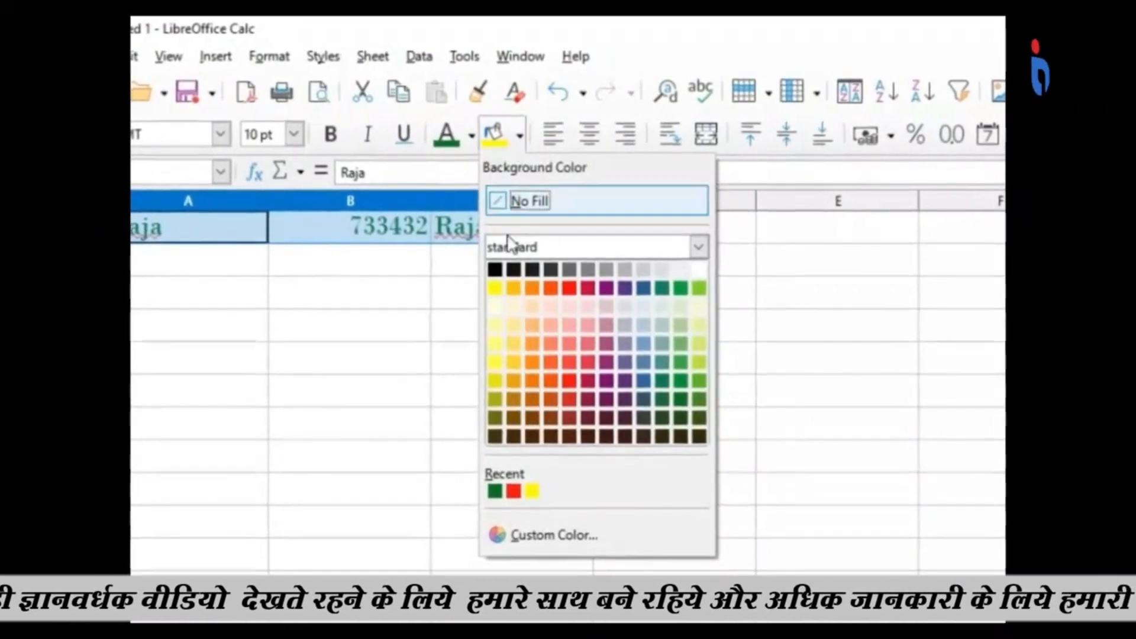
{"action": "left_click", "coordinate": [570, 394]}
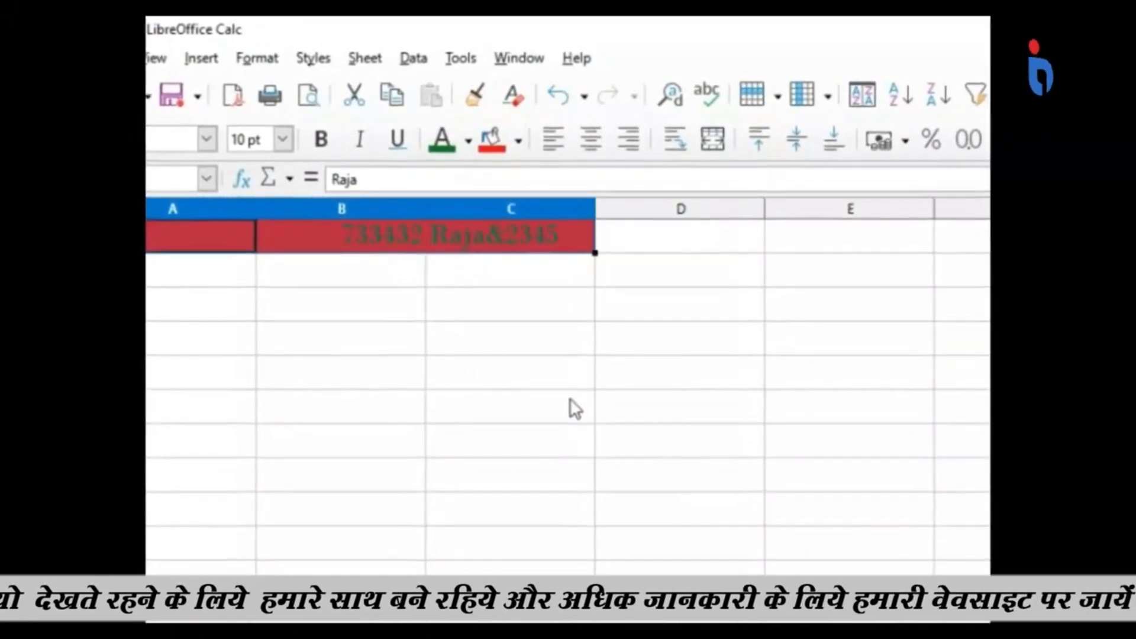
{"action": "left_click", "coordinate": [520, 146]}
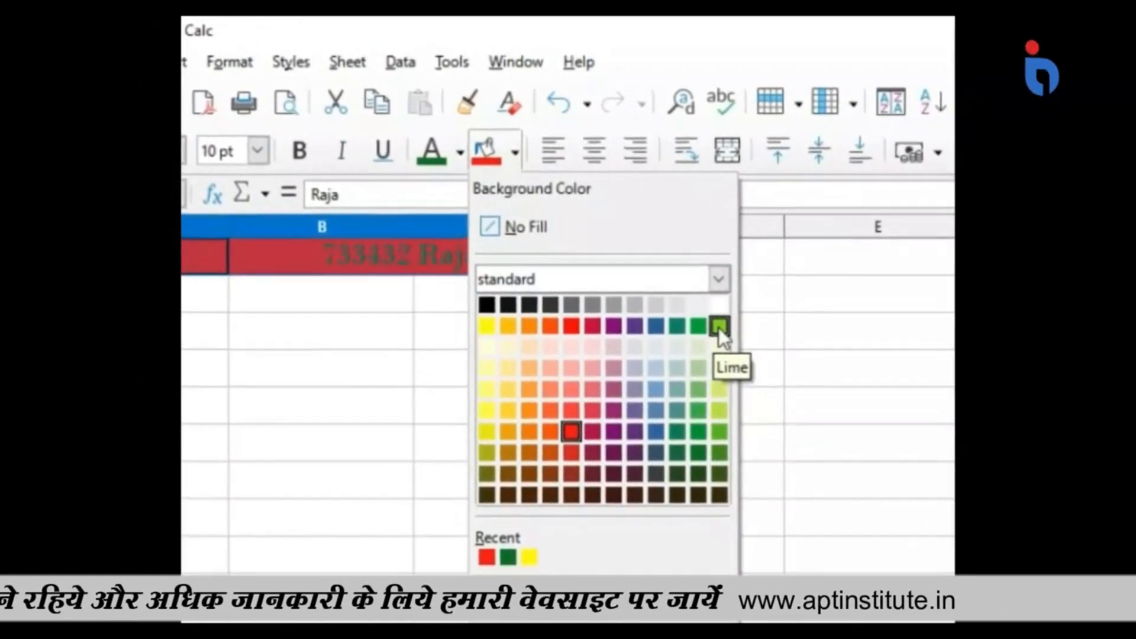
{"action": "left_click", "coordinate": [487, 384]}
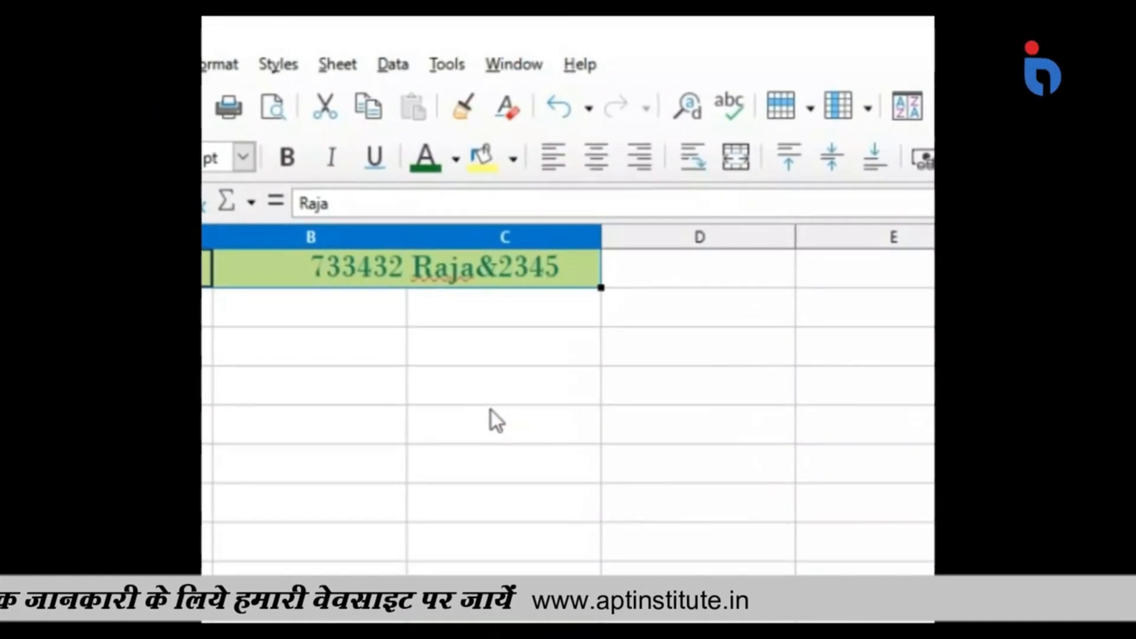
{"action": "left_click", "coordinate": [475, 387]}
{"action": "left_click_drag", "start_coordinate": [113, 353], "coordinate": [445, 349]}
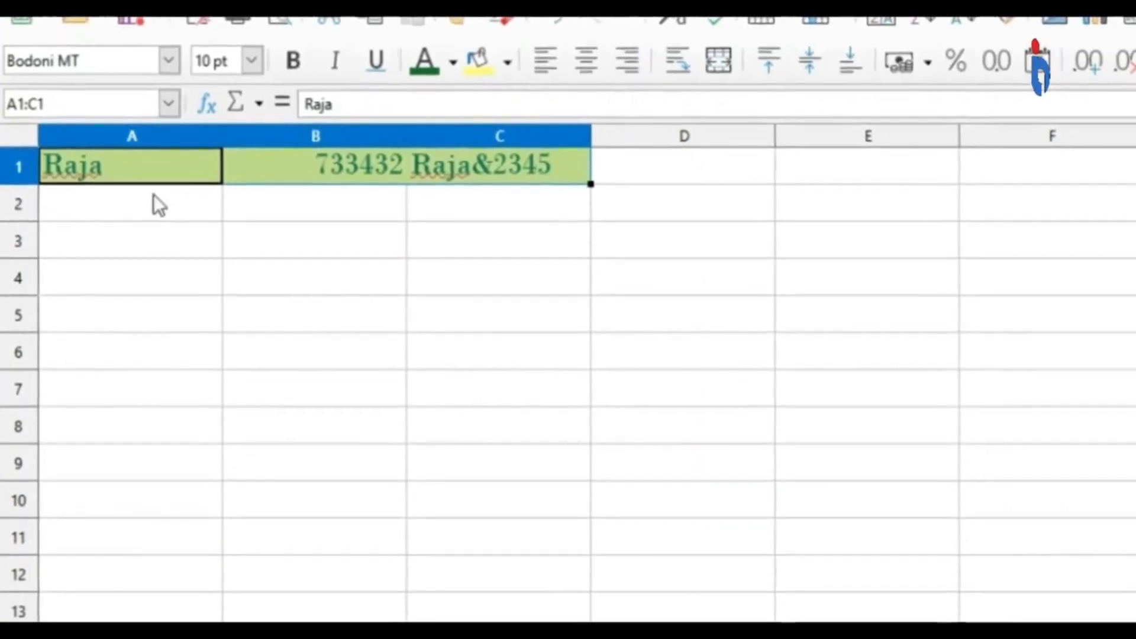
{"action": "left_click", "coordinate": [153, 196]}
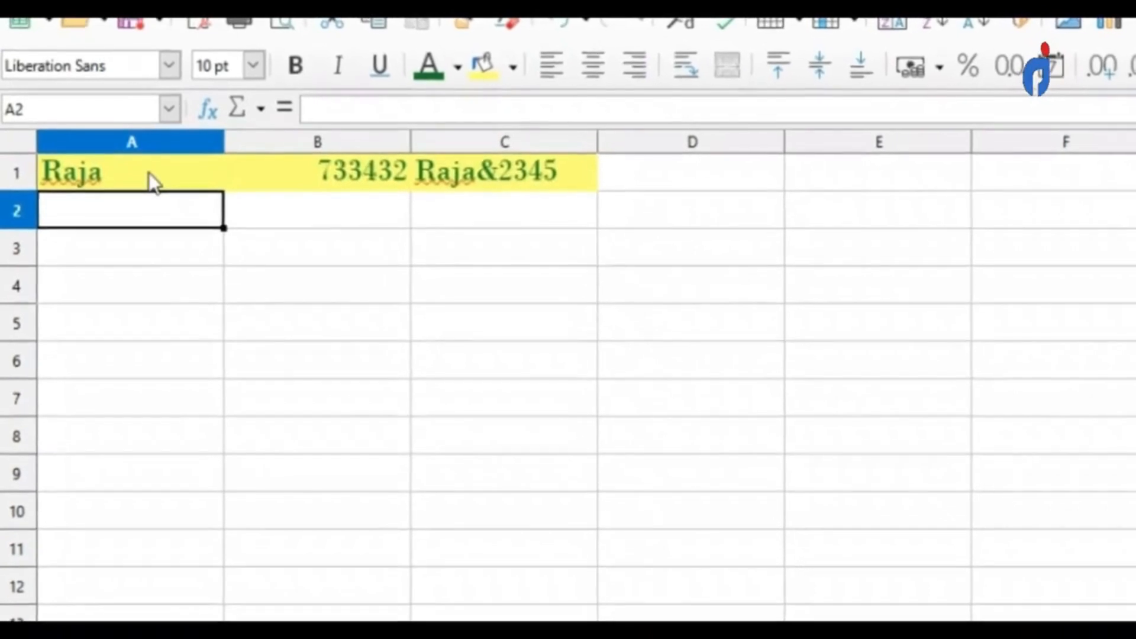
Center the text in cell A1 and change its alignment to right.
{"action": "left_click", "coordinate": [150, 181]}
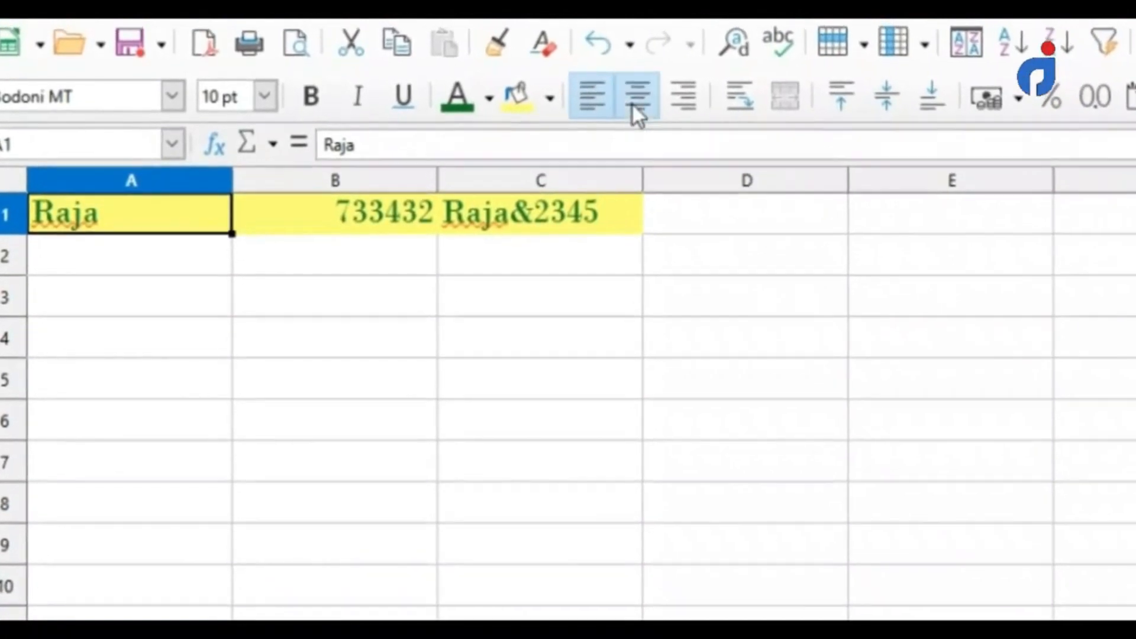
{"action": "left_click", "coordinate": [630, 100]}
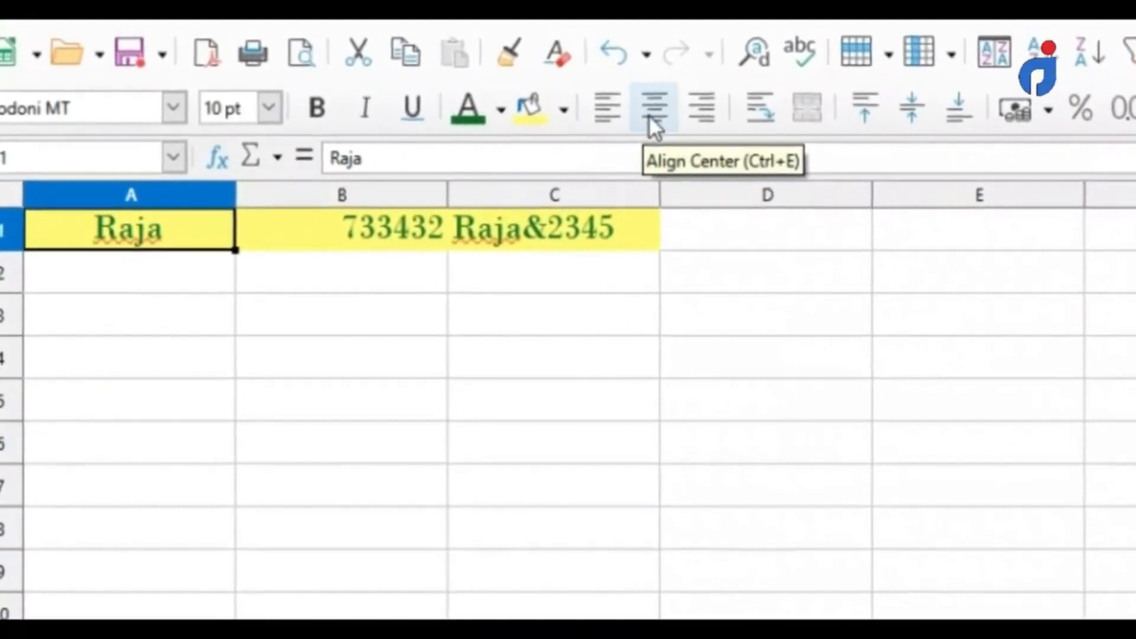
{"action": "left_click", "coordinate": [708, 125]}
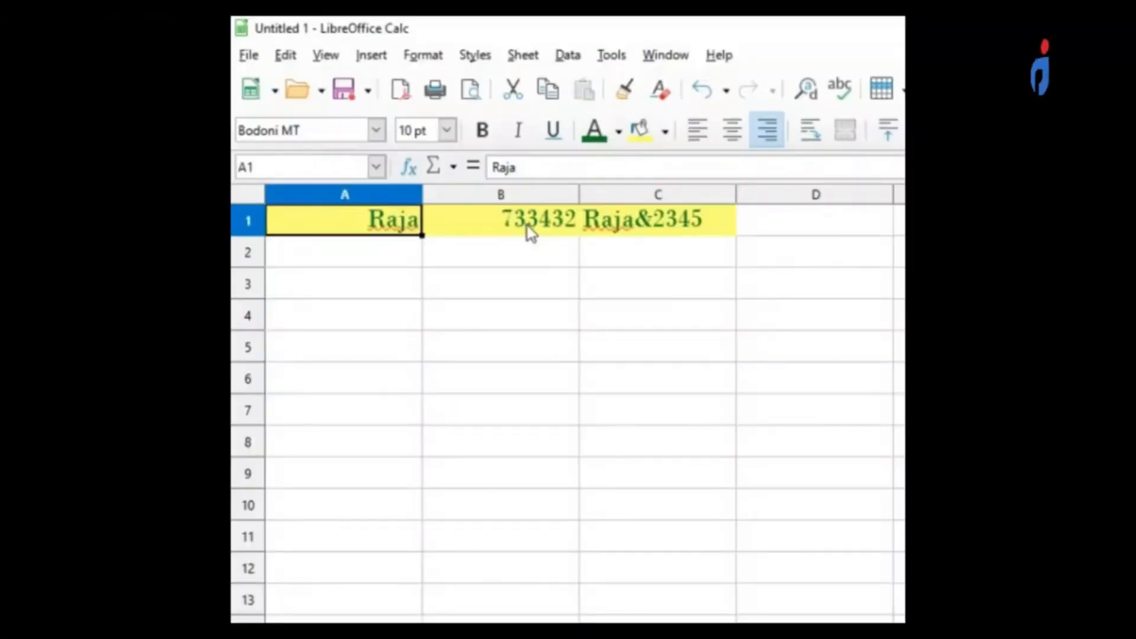
Align cell B1 left, center it, align it left again, and undo the last alignment change.
{"action": "left_click", "coordinate": [524, 225]}
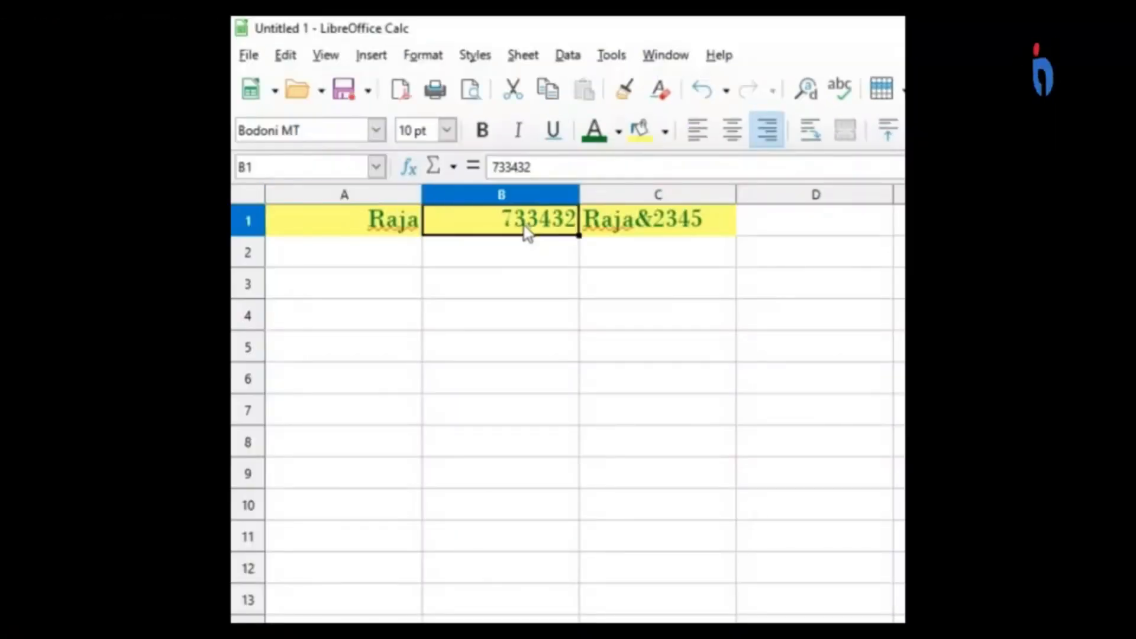
{"action": "left_click", "coordinate": [694, 134]}
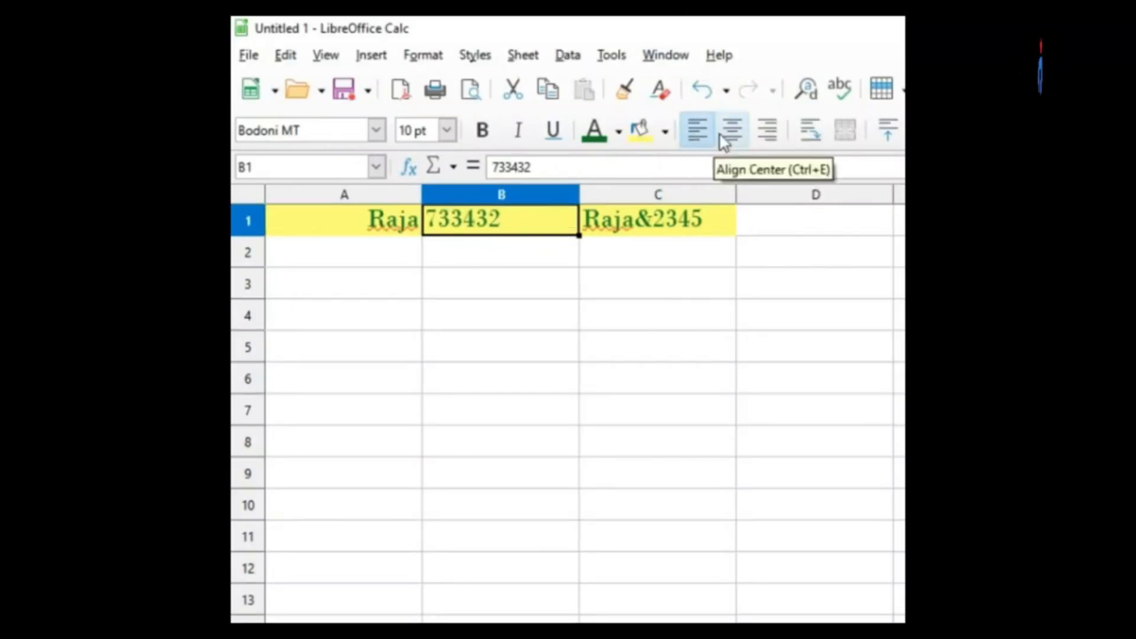
{"action": "left_click", "coordinate": [721, 135]}
{"action": "left_click", "coordinate": [707, 139]}
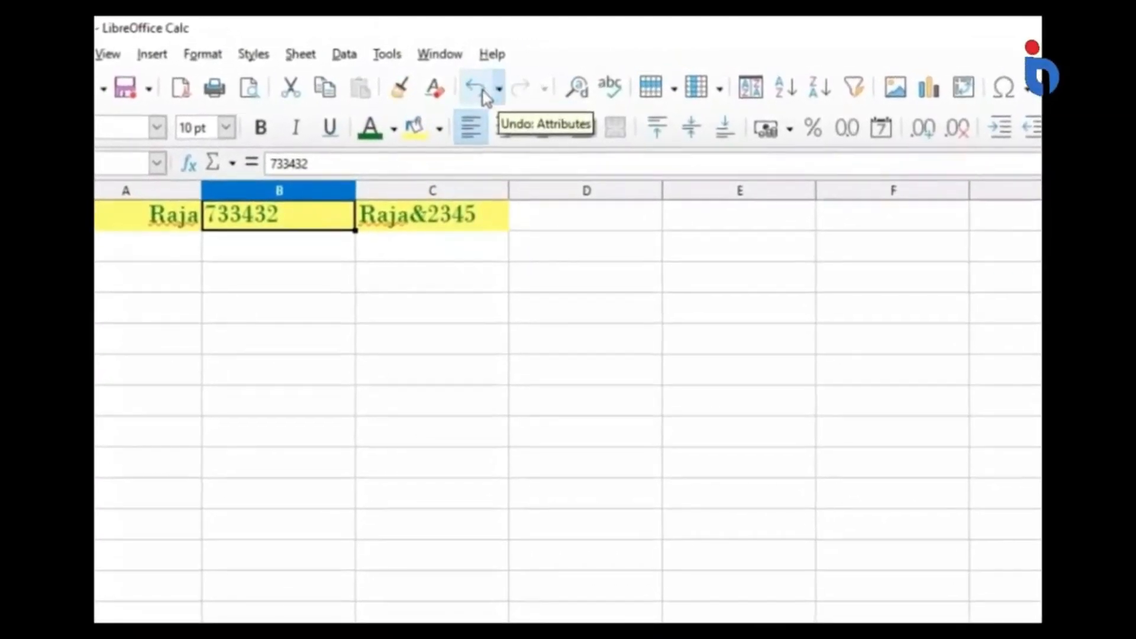
{"action": "left_click", "coordinate": [473, 94]}
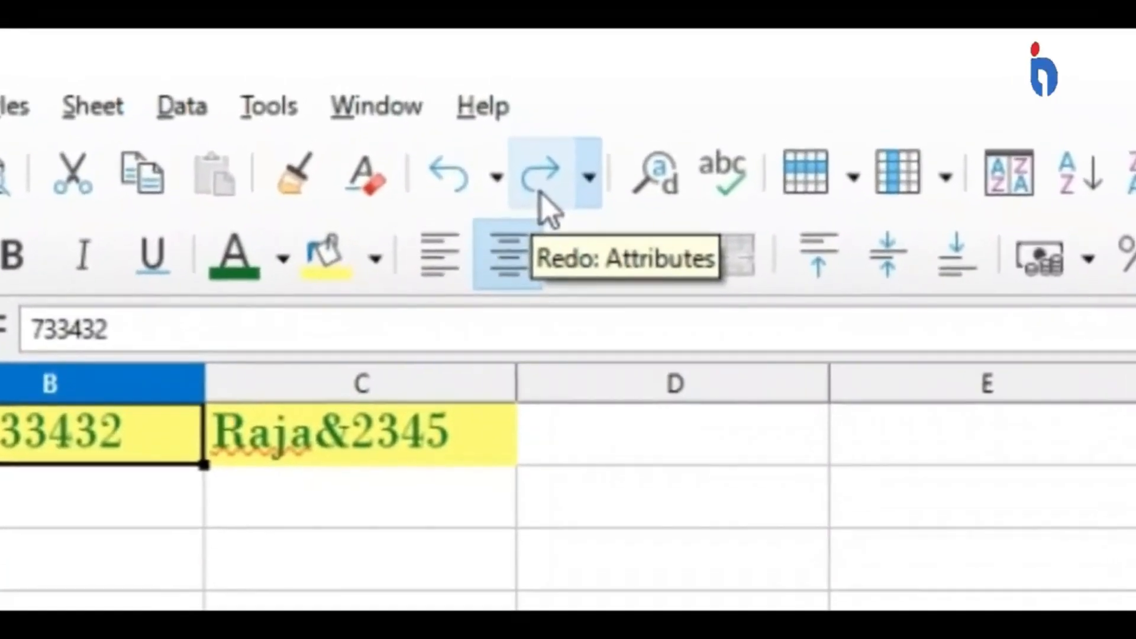
{"action": "key", "text": "Down"}
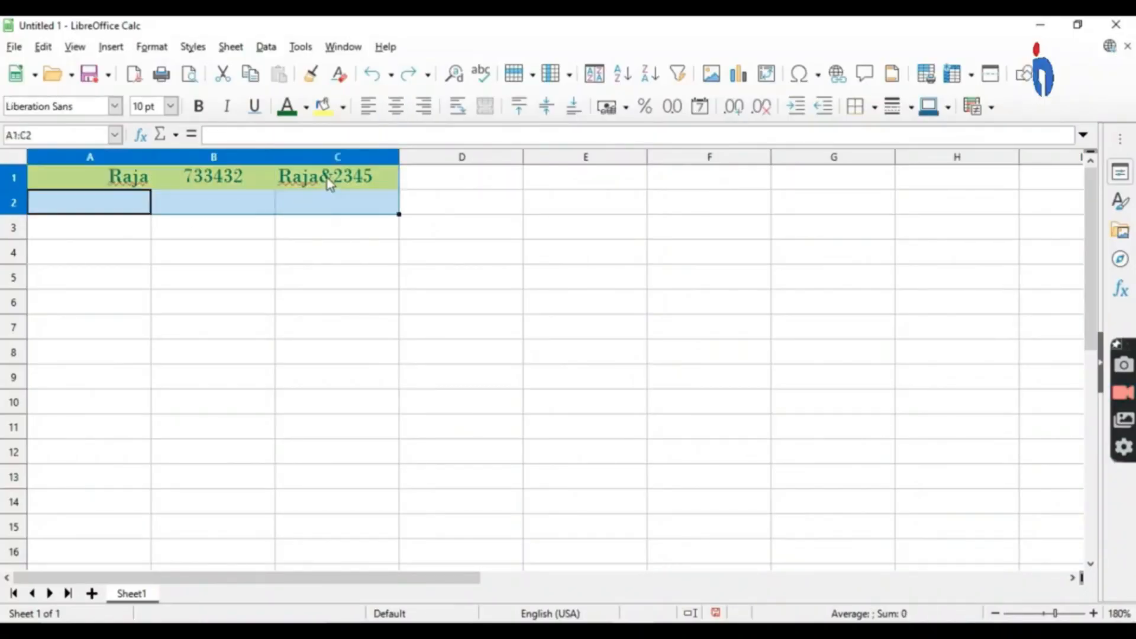
{"action": "left_click", "coordinate": [282, 261]}
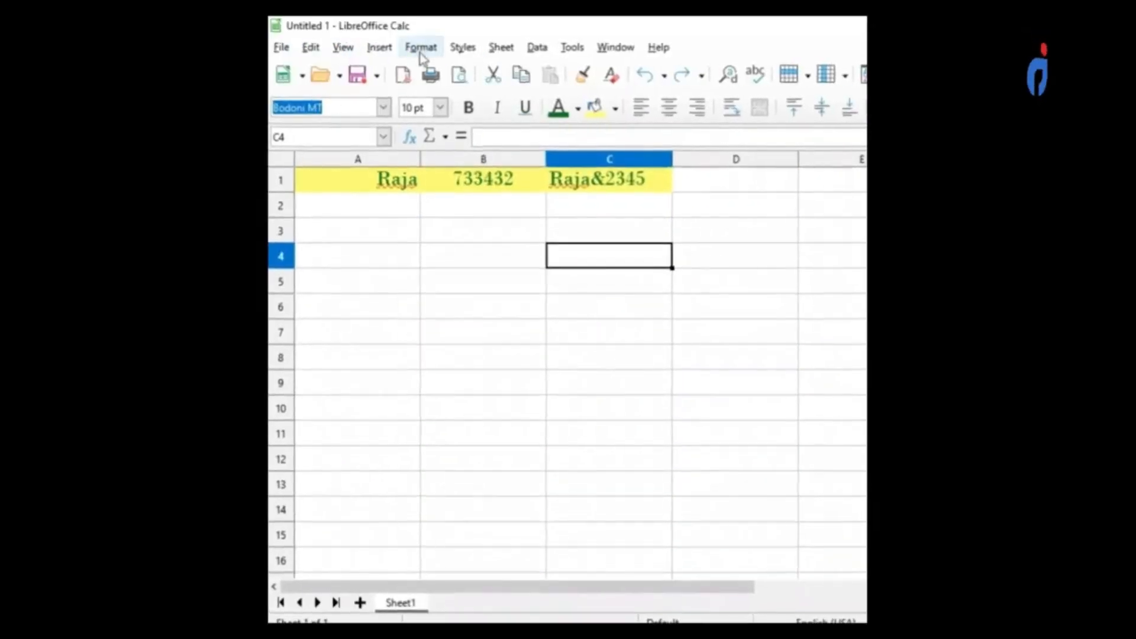
{"action": "left_click", "coordinate": [420, 50]}
{"action": "mouse_move", "coordinate": [429, 74]}
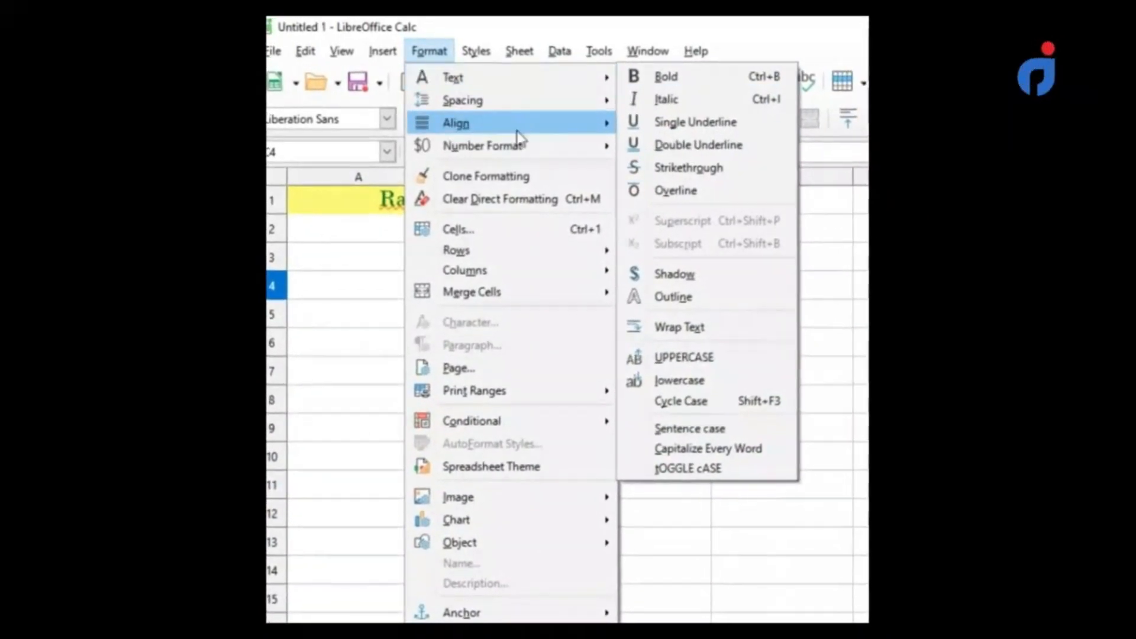
{"action": "mouse_move", "coordinate": [520, 98]}
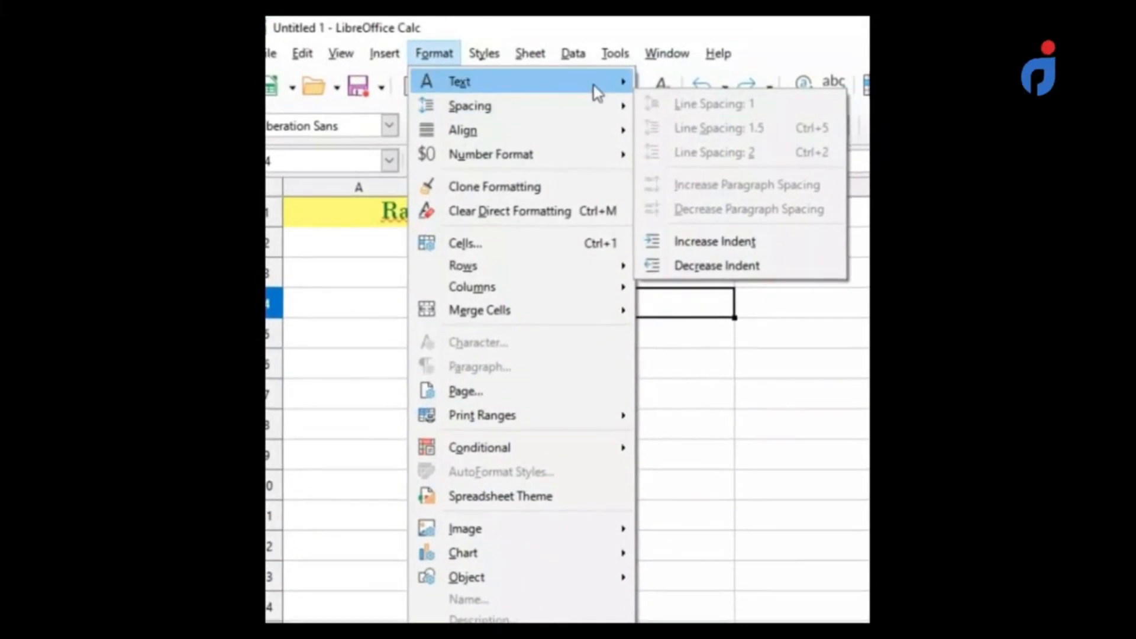
{"action": "mouse_move", "coordinate": [616, 83]}
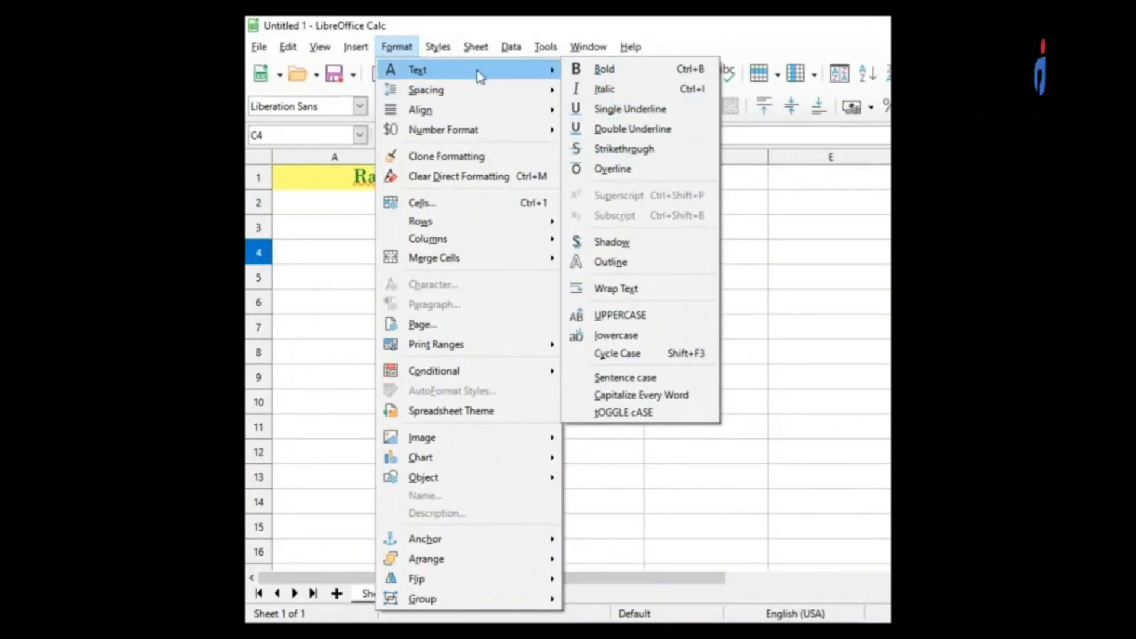
{"action": "left_click", "coordinate": [846, 358]}
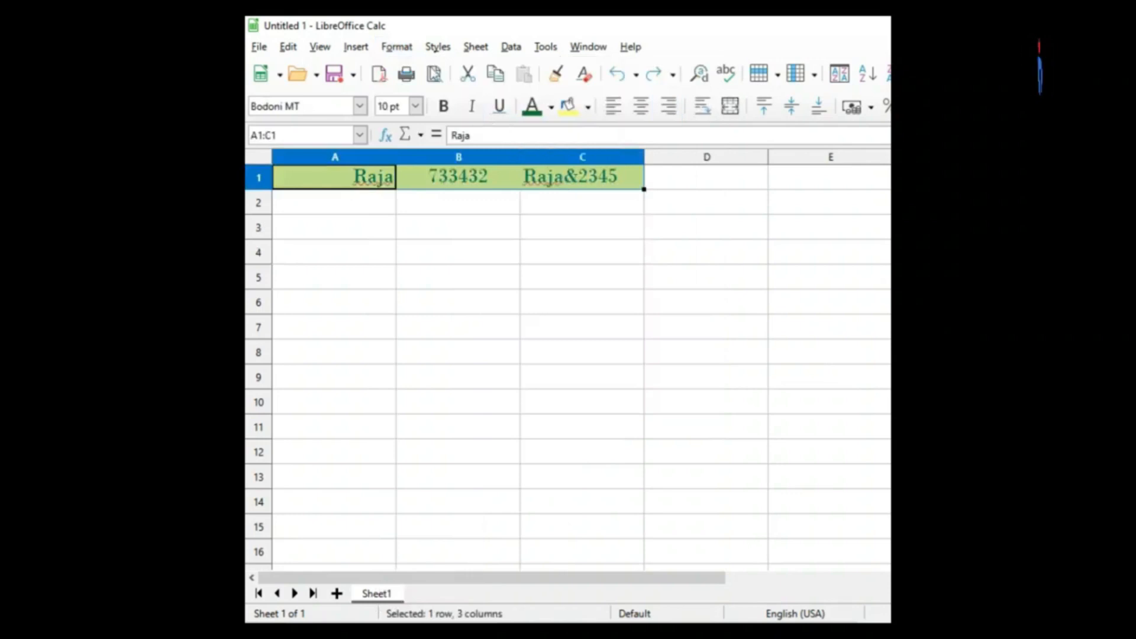
Make the text in cells A1 to C1 bold and italic.
{"action": "left_click", "coordinate": [397, 48]}
{"action": "mouse_move", "coordinate": [467, 77]}
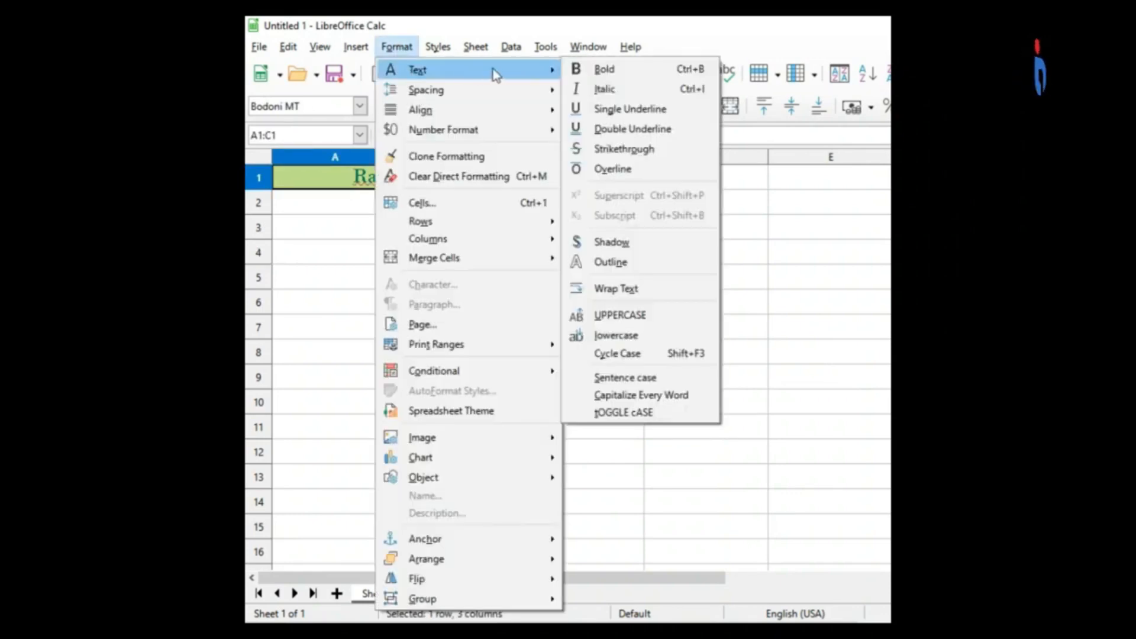
{"action": "left_click", "coordinate": [599, 72]}
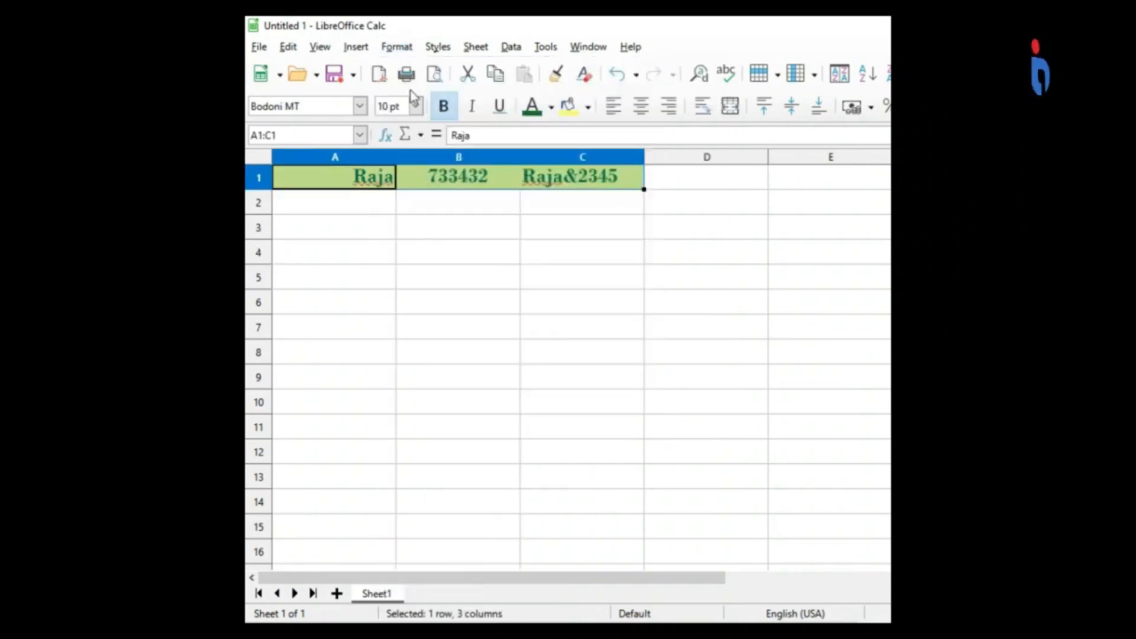
{"action": "left_click", "coordinate": [403, 50]}
{"action": "mouse_move", "coordinate": [438, 72]}
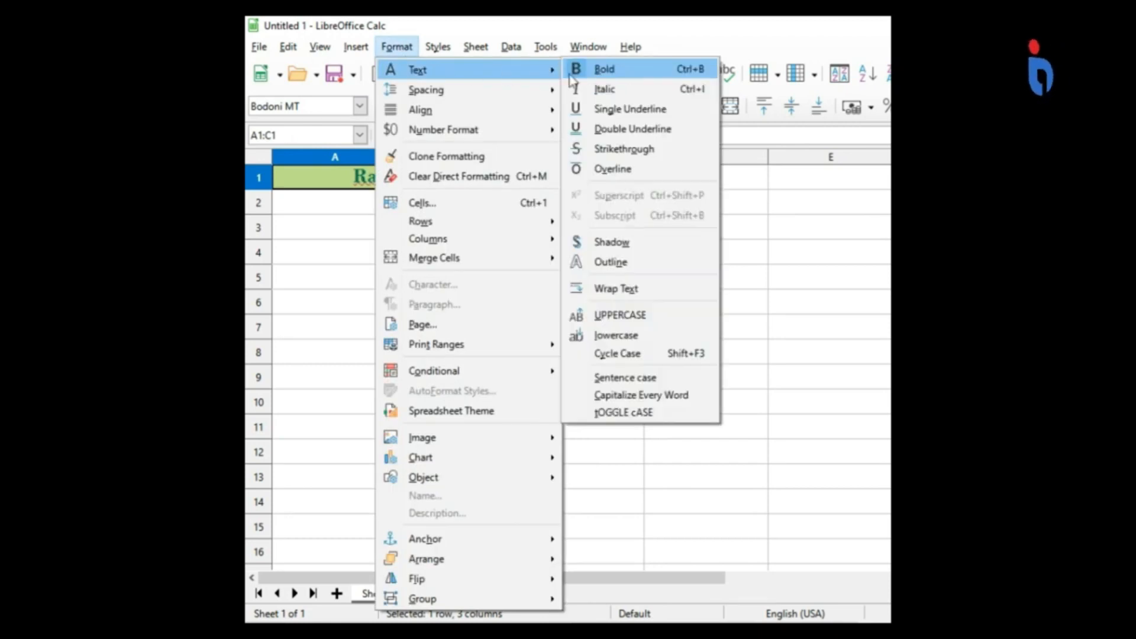
{"action": "left_click", "coordinate": [604, 89]}
{"action": "left_click", "coordinate": [411, 52]}
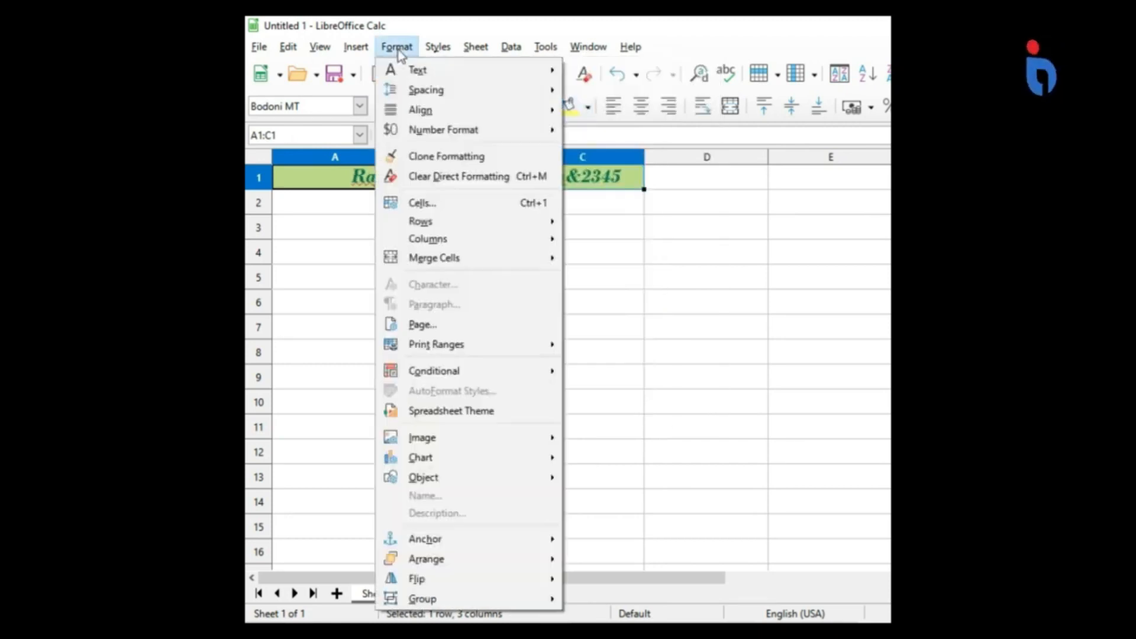
{"action": "mouse_move", "coordinate": [464, 135]}
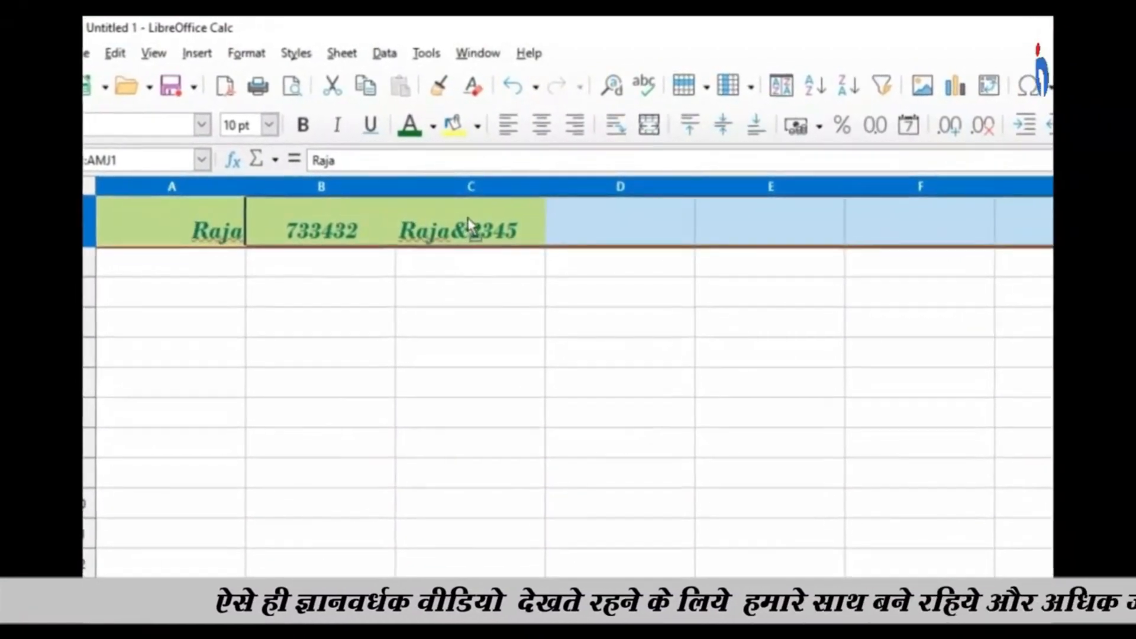
Align cells A1 to C1 to the top, middle and bottom in turn, and center them both vertically and horizontally.
{"action": "left_click", "coordinate": [452, 293]}
{"action": "left_click", "coordinate": [204, 214]}
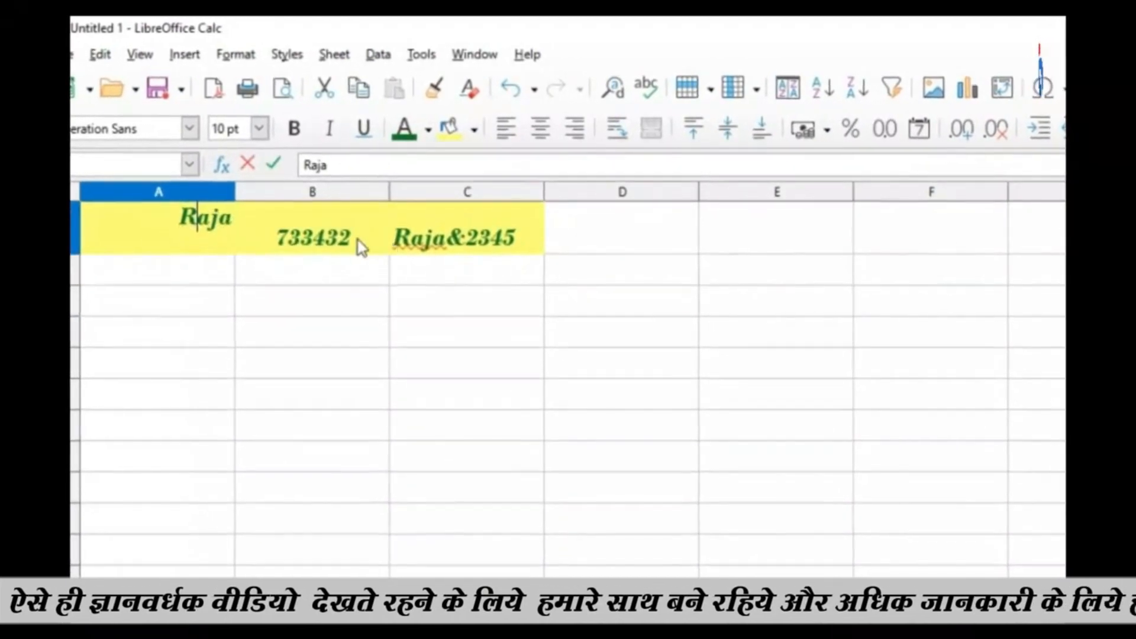
{"action": "left_click", "coordinate": [466, 244], "text": "shift"}
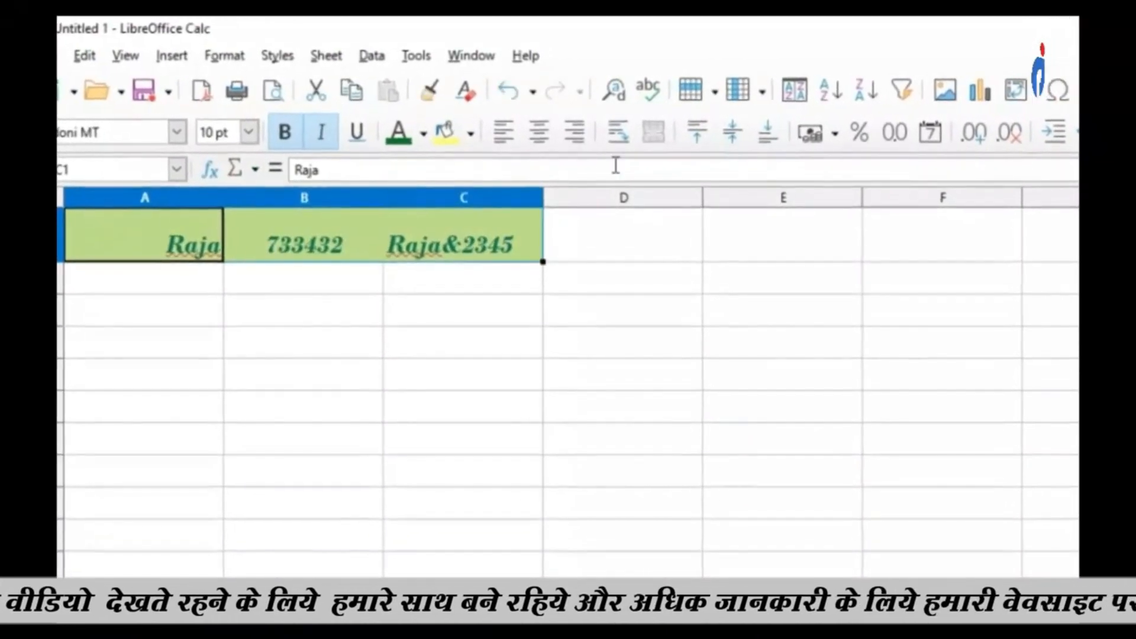
{"action": "left_click", "coordinate": [697, 144]}
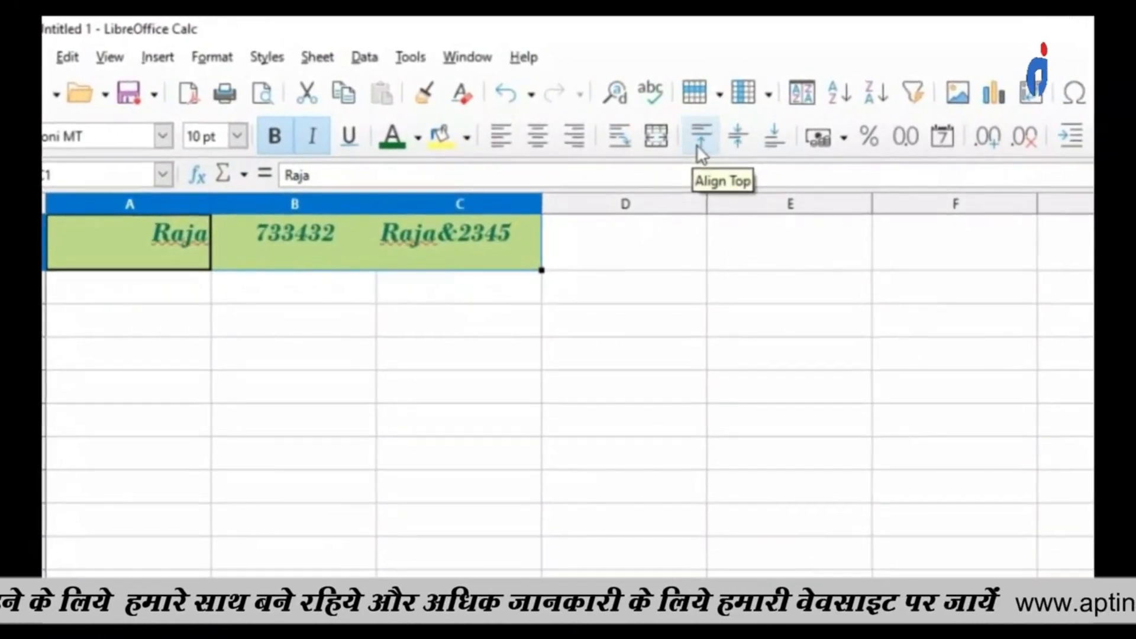
{"action": "left_click", "coordinate": [741, 140]}
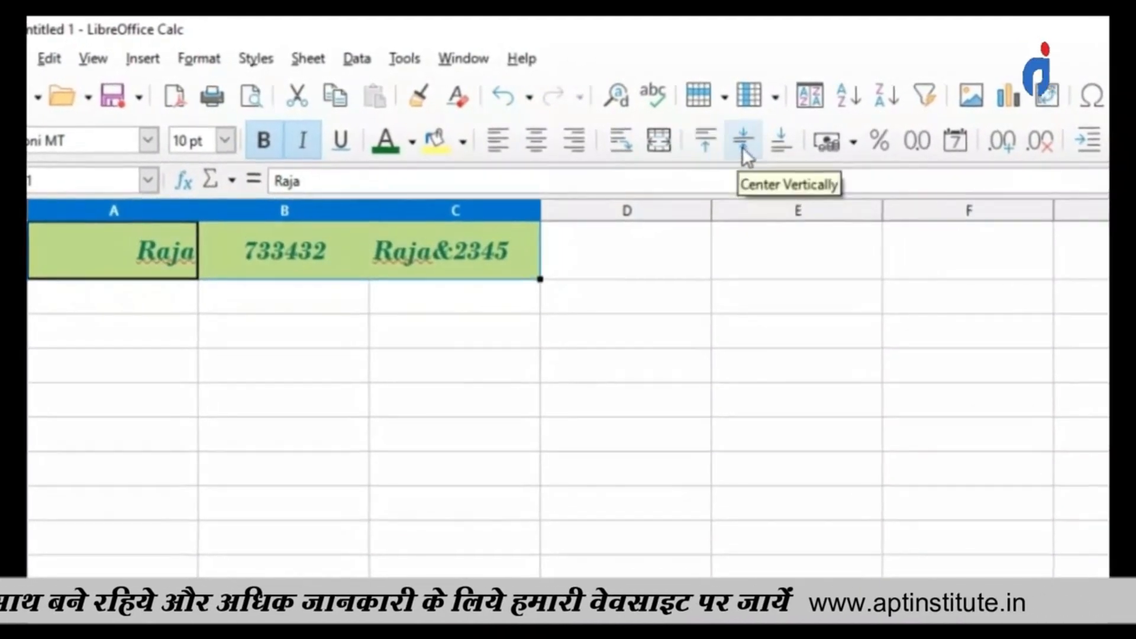
{"action": "left_click", "coordinate": [785, 145]}
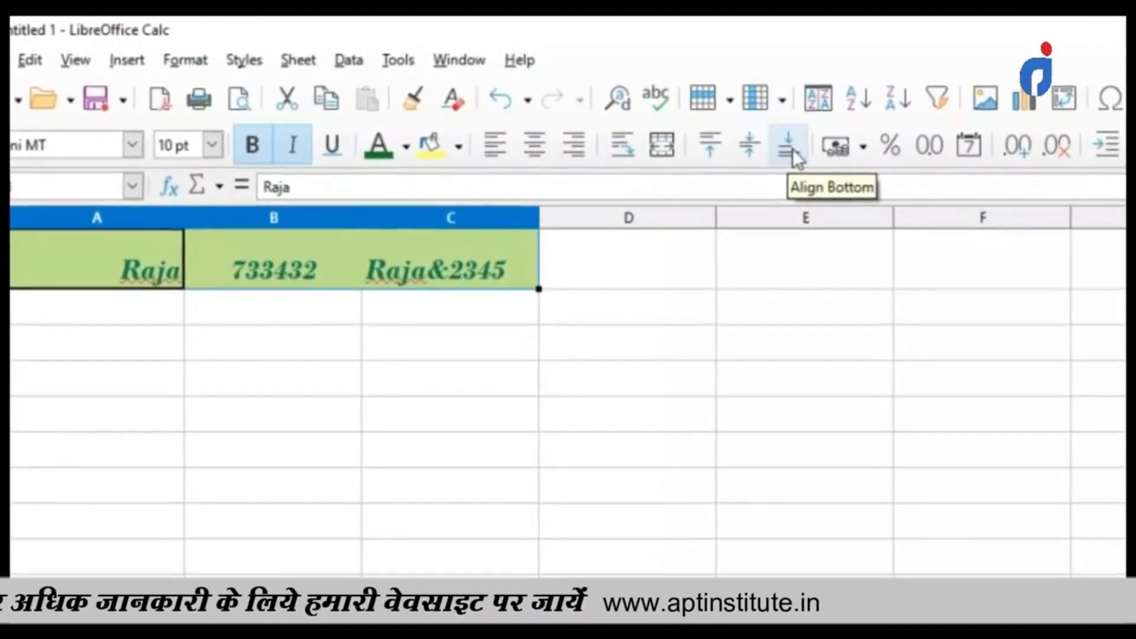
{"action": "left_click", "coordinate": [749, 153]}
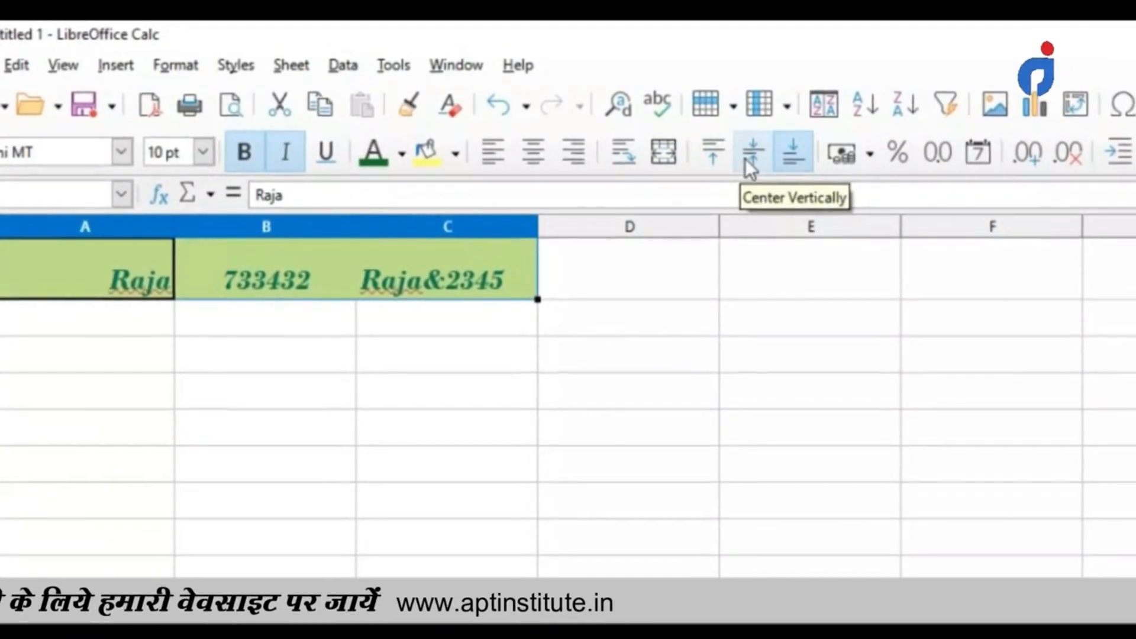
{"action": "left_click", "coordinate": [534, 172]}
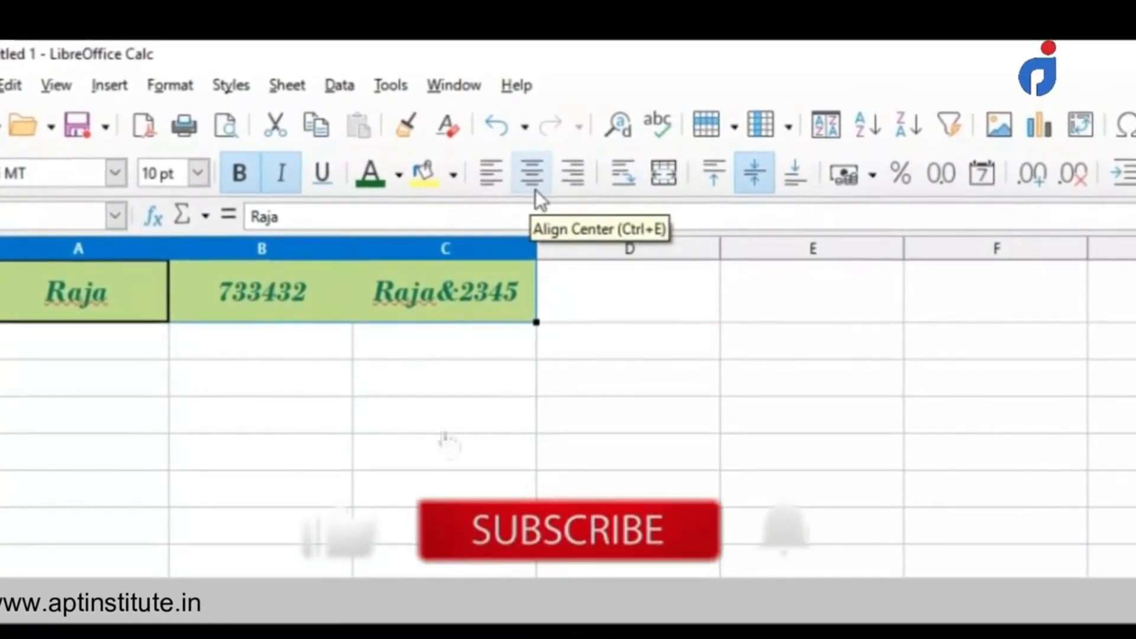